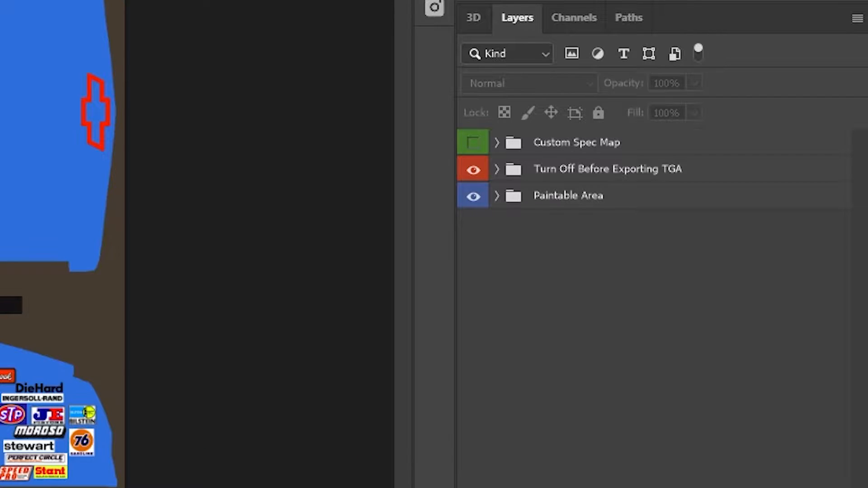
# Expand the Paintable Area group and toggle the Car_decal layer's visibility to see which decals it holds
pyautogui.click(497, 196)
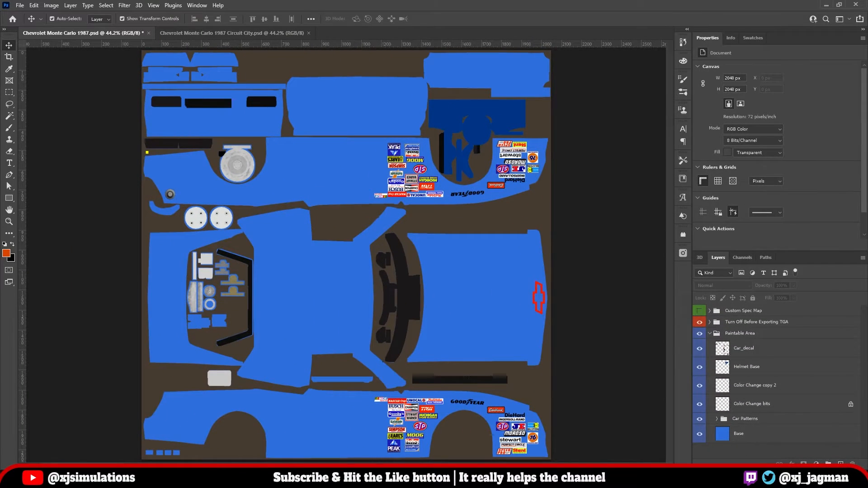
pyautogui.click(699, 348)
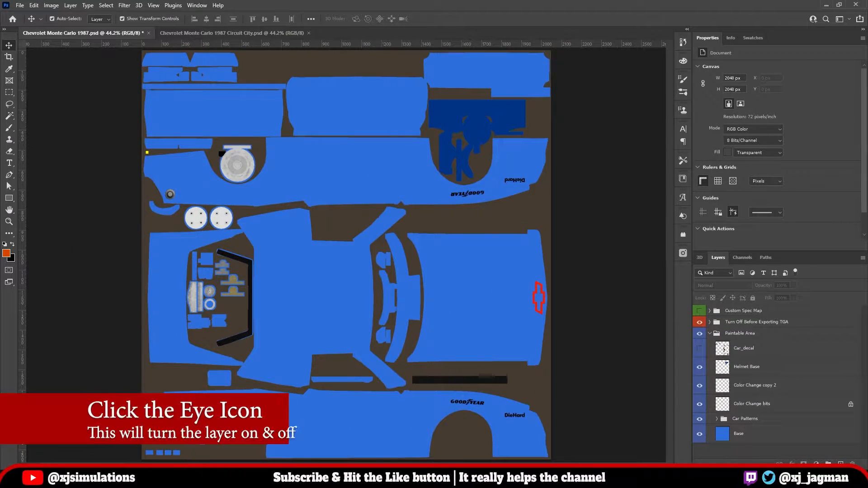
pyautogui.click(700, 348)
pyautogui.click(700, 348)
pyautogui.click(699, 348)
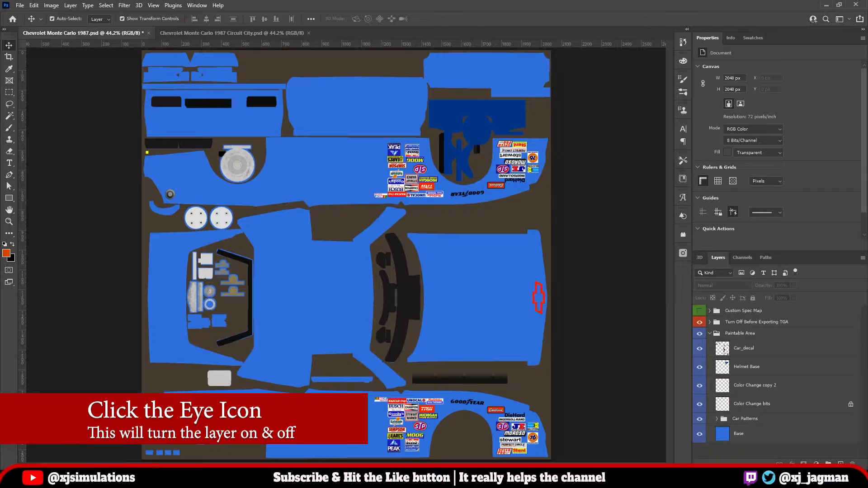
# Toggle the visibility of the Helmet Base, Color Change copy 2 and Color Change bits layers in turn, leaving each one shown
pyautogui.click(699, 366)
pyautogui.click(700, 367)
pyautogui.click(699, 385)
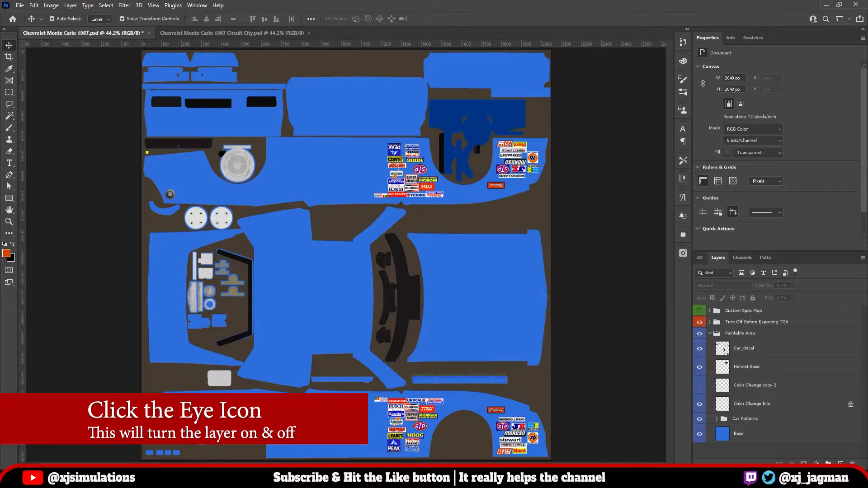
pyautogui.click(700, 385)
pyautogui.click(699, 386)
pyautogui.click(699, 385)
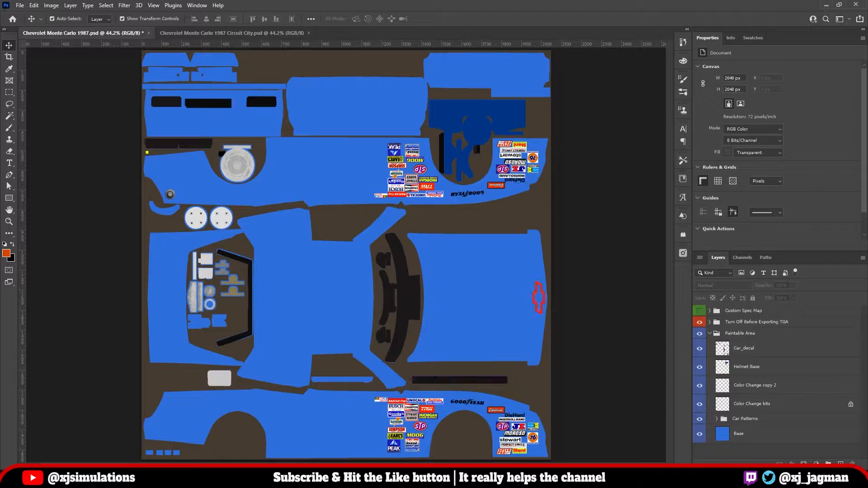
pyautogui.click(700, 385)
pyautogui.click(699, 385)
pyautogui.click(699, 404)
pyautogui.click(699, 404)
pyautogui.click(699, 403)
# Select the Color Change copy 2 and Color Change bits layers in turn to inspect the template area each covers
pyautogui.click(441, 154)
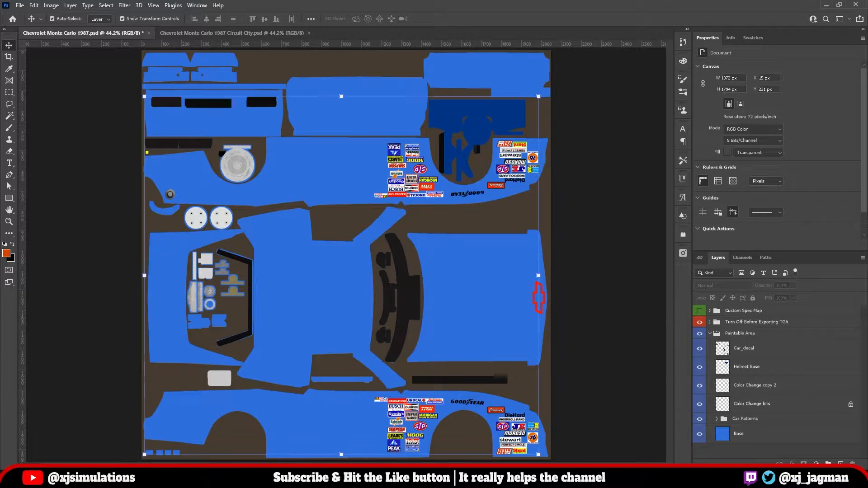
pyautogui.click(477, 113)
pyautogui.click(755, 385)
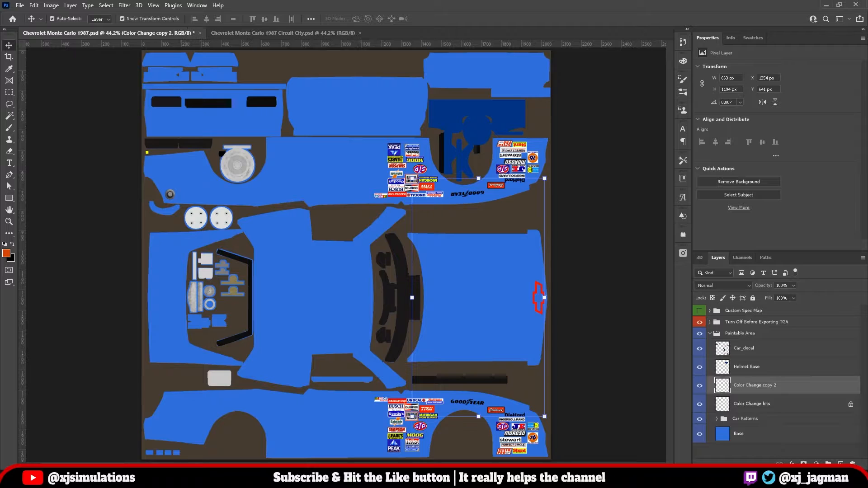
pyautogui.click(751, 403)
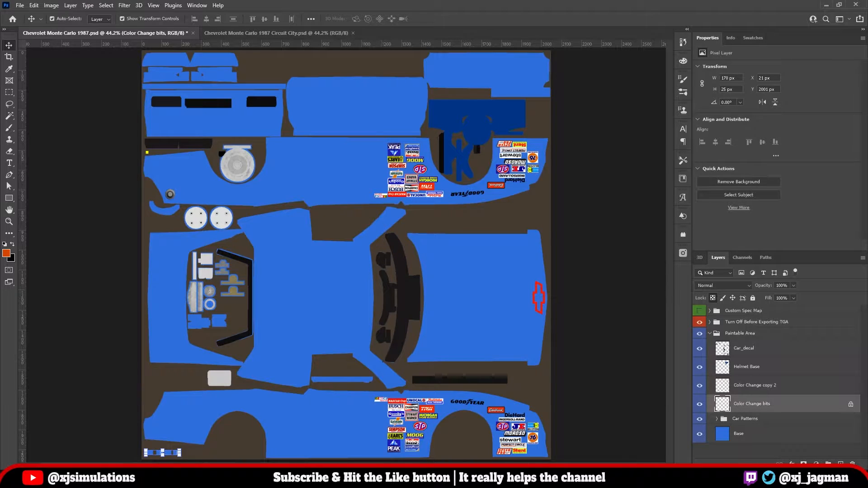
# Hide and reshow the Car_decal layer to compare the template with and without the sponsor decals
pyautogui.click(699, 348)
pyautogui.click(699, 349)
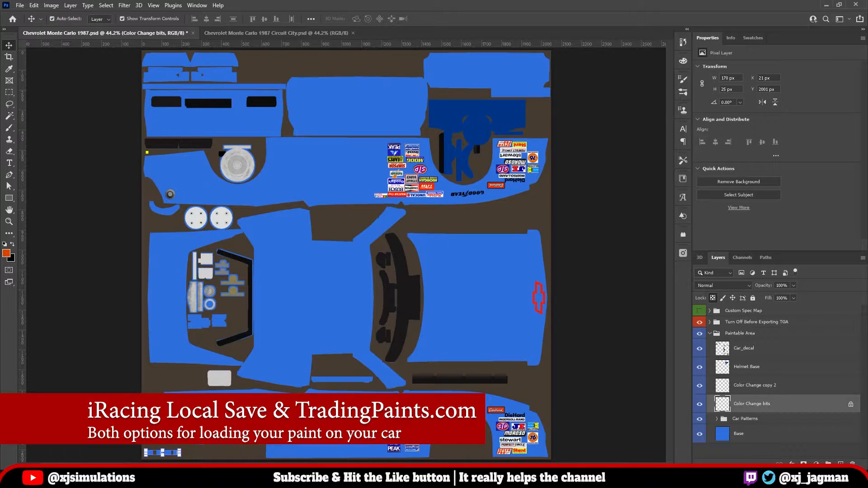
pyautogui.click(699, 348)
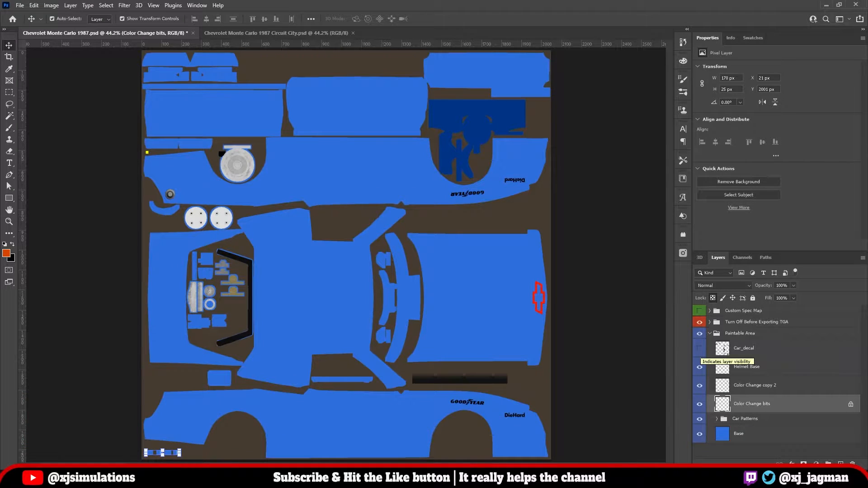
pyautogui.click(699, 348)
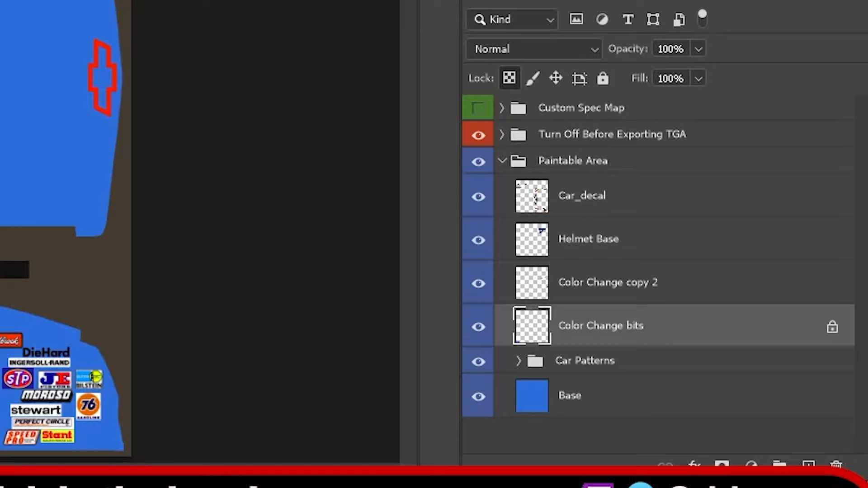
# Expand the Car Patterns group and look through its list of pattern layers, returning to the first ones
pyautogui.click(518, 361)
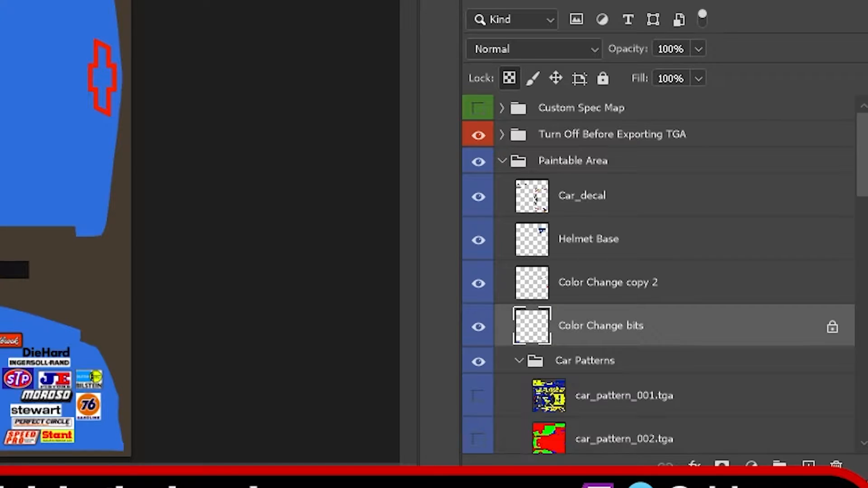
pyautogui.scroll(-6, 658, 271)
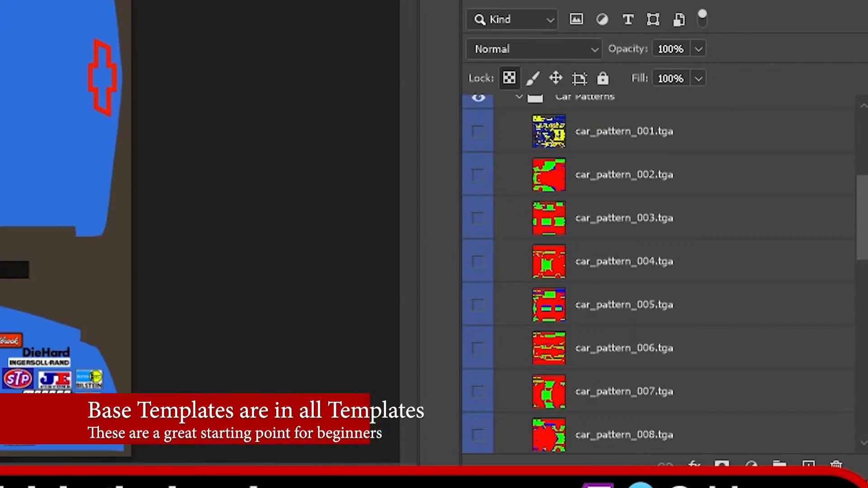
pyautogui.scroll(1, 659, 271)
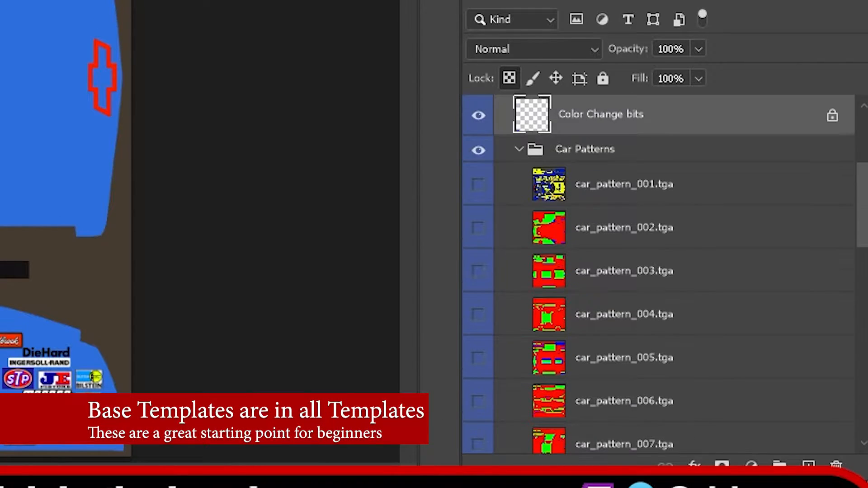
pyautogui.scroll(-8, 658, 272)
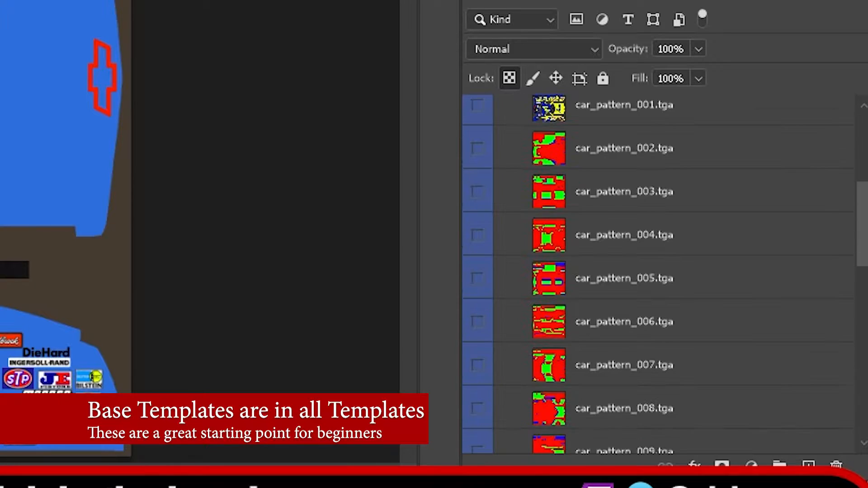
pyautogui.scroll(-10, 658, 271)
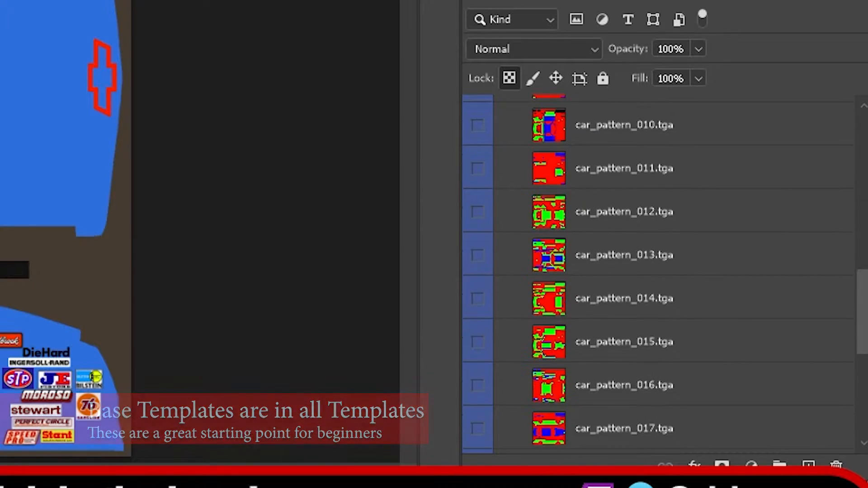
pyautogui.scroll(12, 658, 271)
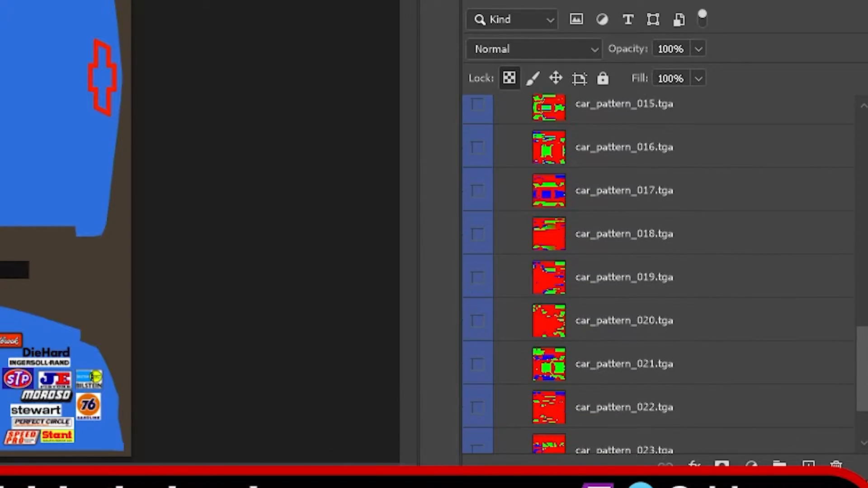
pyautogui.scroll(6, 658, 272)
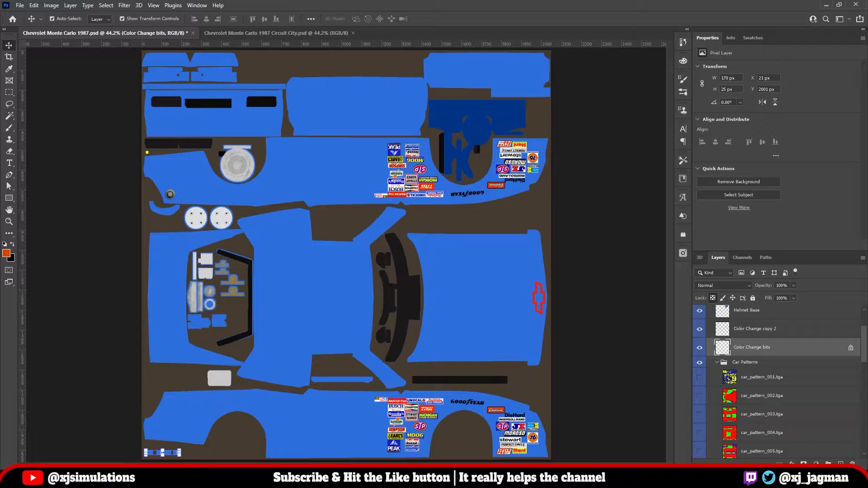
# Preview the car_pattern_001.tga layer on the template, leaving it selected but hidden
pyautogui.click(700, 377)
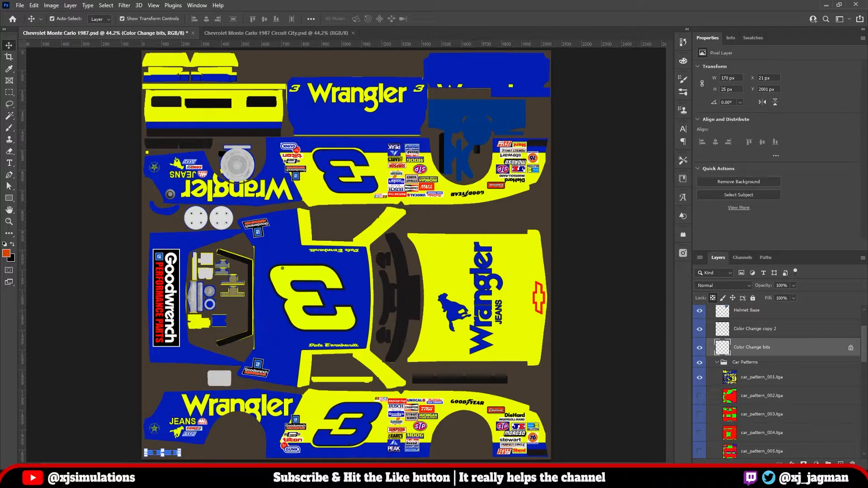
pyautogui.click(700, 377)
pyautogui.click(699, 377)
pyautogui.click(761, 377)
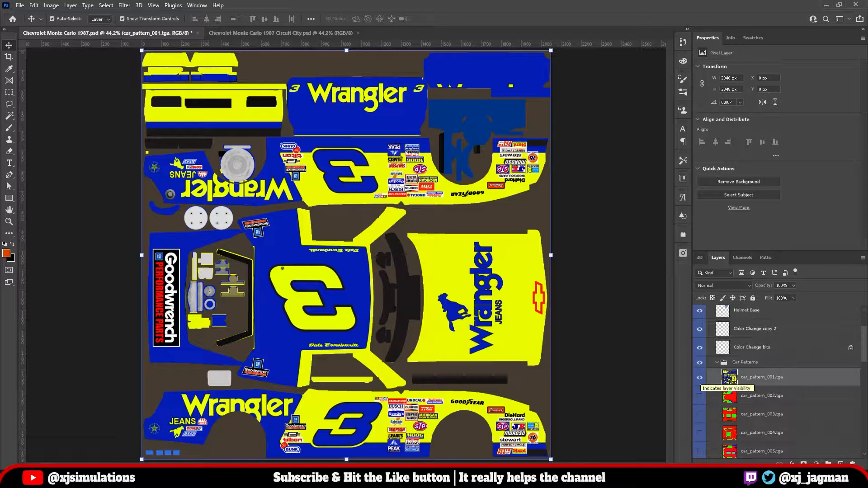
pyautogui.click(699, 378)
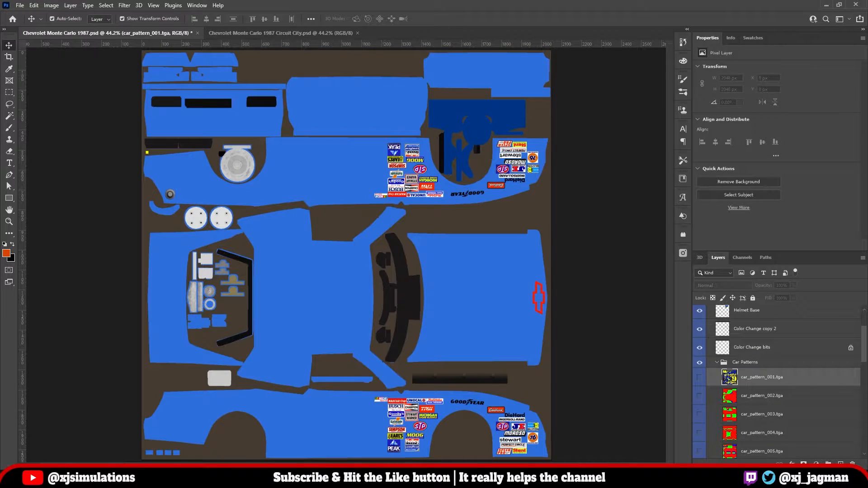
# Preview the pattern layers car_pattern_002.tga to car_pattern_005.tga one after another, hiding each again
pyautogui.scroll(-3, 777, 381)
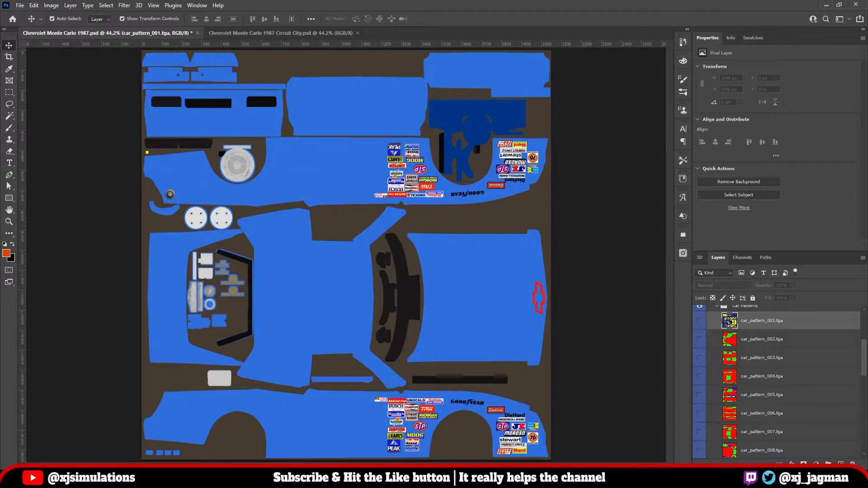
pyautogui.click(700, 339)
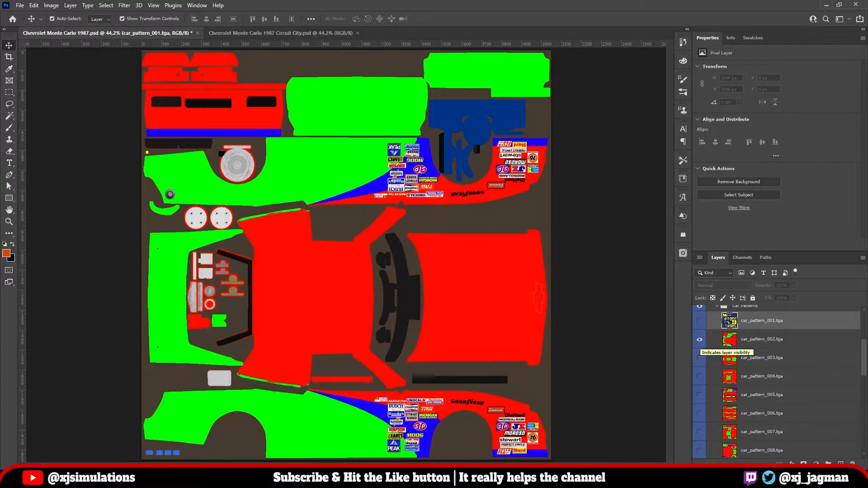
pyautogui.click(699, 339)
pyautogui.click(699, 357)
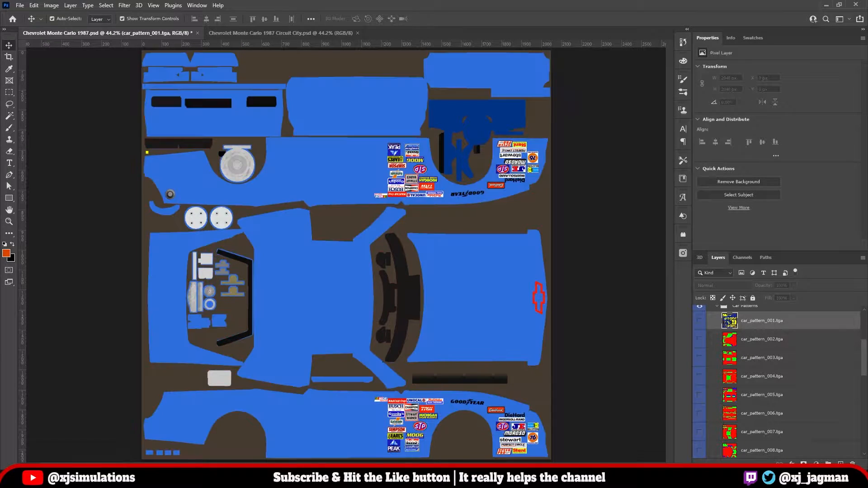
pyautogui.click(699, 376)
pyautogui.click(699, 376)
pyautogui.click(699, 395)
pyautogui.scroll(-2, 699, 394)
pyautogui.click(699, 350)
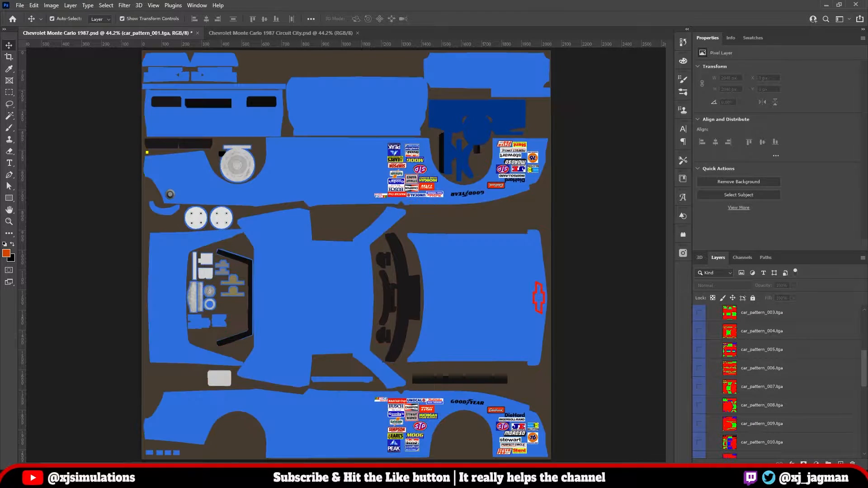
# Preview the pattern layers car_pattern_006.tga to car_pattern_010.tga one after another on the template
pyautogui.click(700, 368)
pyautogui.click(699, 368)
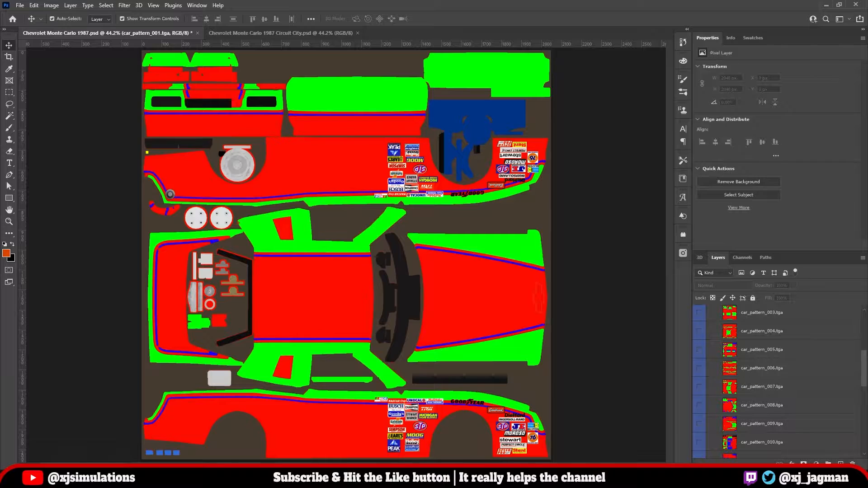
pyautogui.click(700, 386)
pyautogui.scroll(-5, 699, 387)
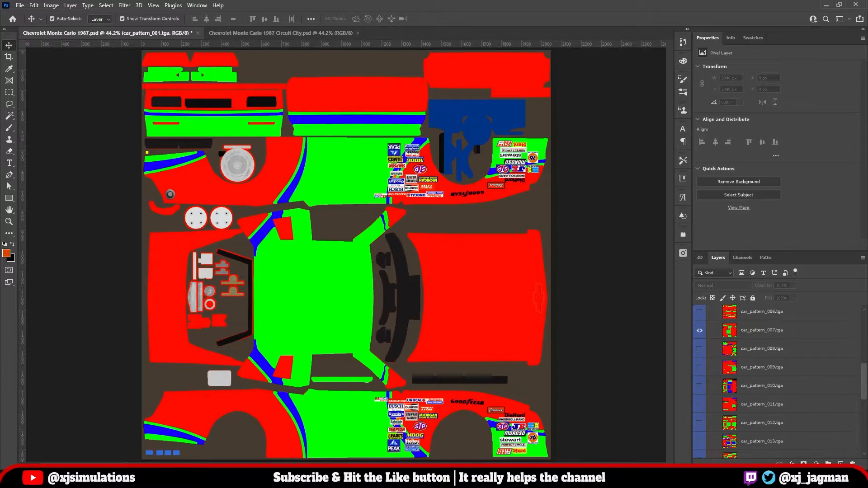
pyautogui.click(699, 330)
pyautogui.click(699, 348)
pyautogui.click(699, 348)
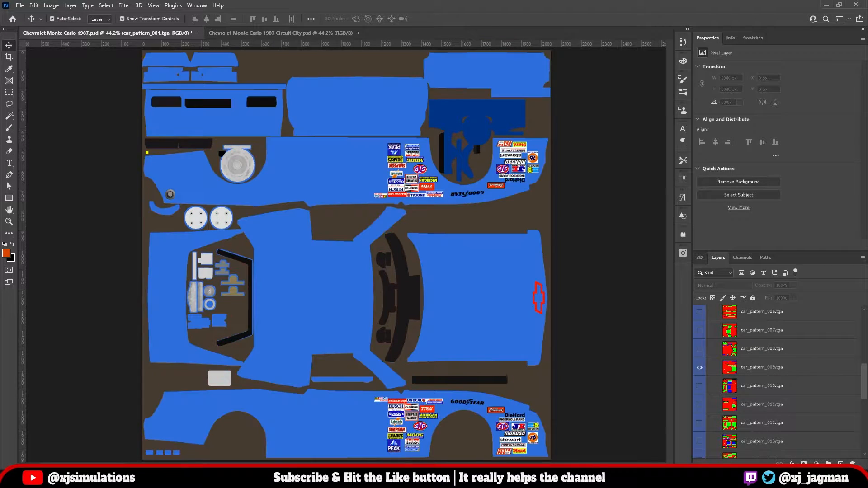
pyautogui.click(699, 367)
pyautogui.click(699, 367)
pyautogui.click(699, 385)
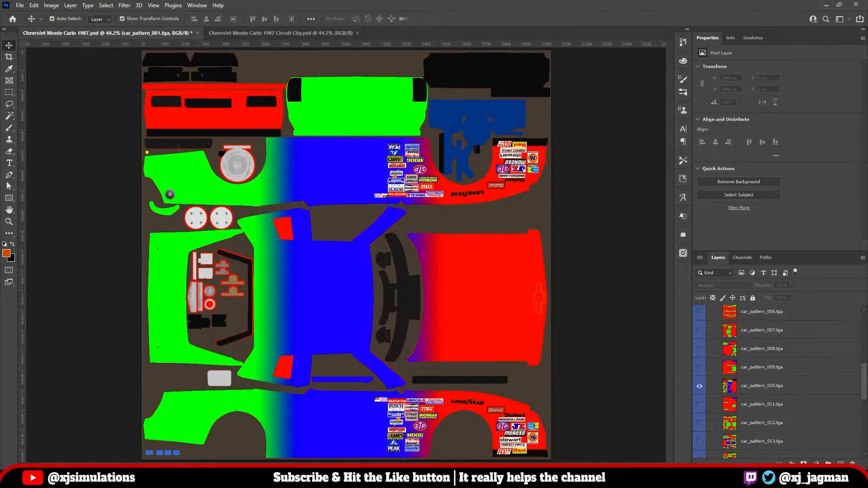
# Make car_pattern_013.tga the only visible pattern layer and select it
pyautogui.scroll(-2, 699, 385)
pyautogui.click(699, 363)
pyautogui.click(700, 382)
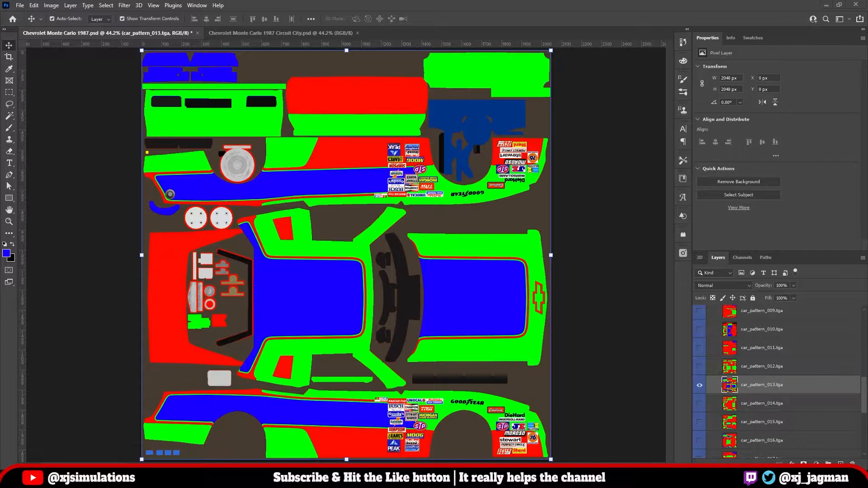
# Select all blue areas of the car_pattern_013.tga layer with Color Range, trying green and red samples before sampling the blue
pyautogui.click(105, 5)
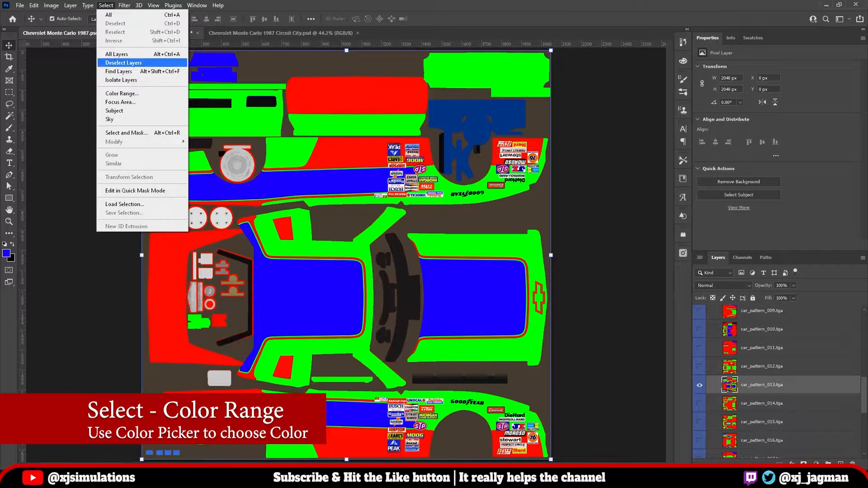
pyautogui.click(121, 93)
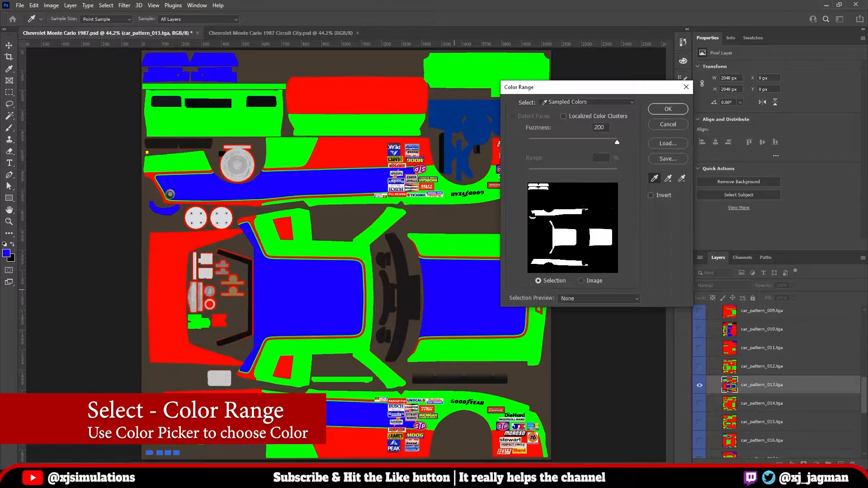
pyautogui.click(470, 242)
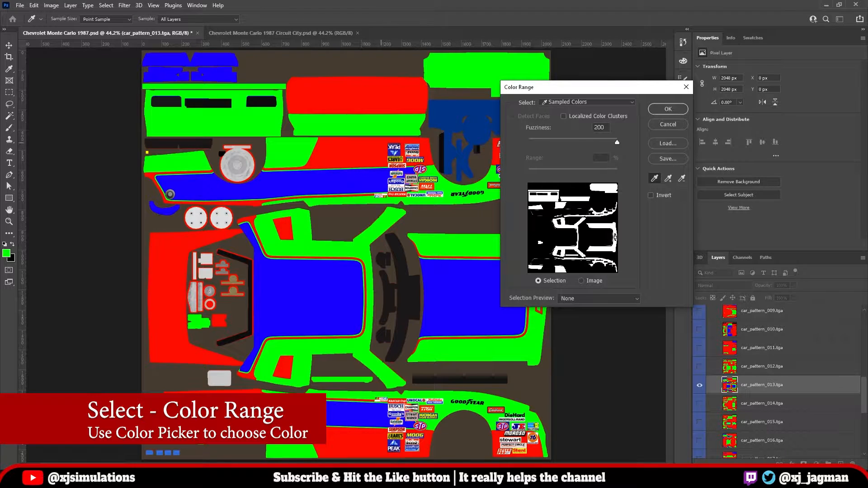
pyautogui.click(352, 153)
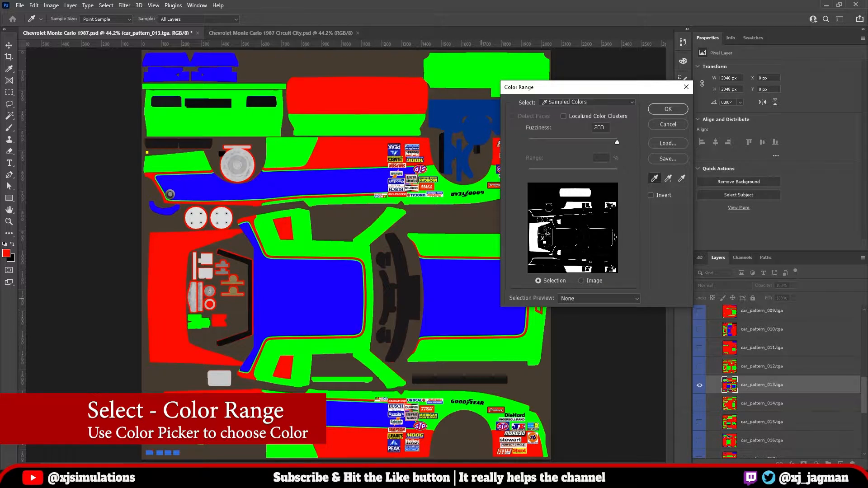
pyautogui.click(343, 181)
pyautogui.click(667, 109)
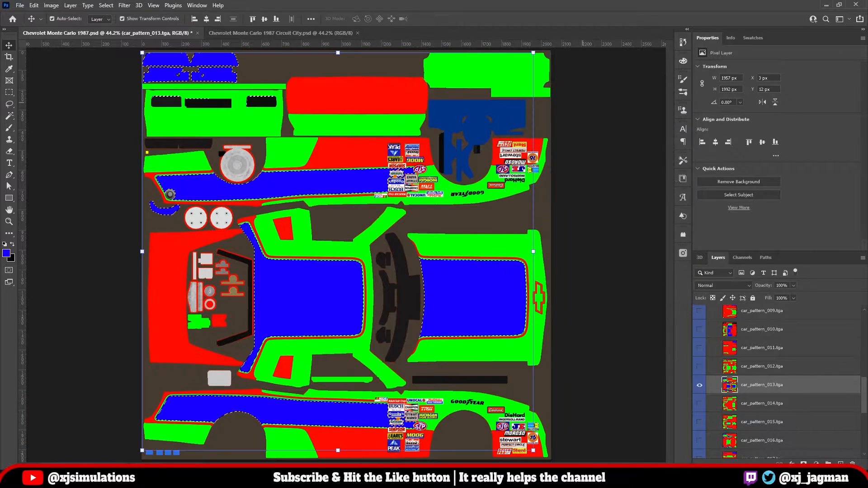
# Fill the selected blue areas of the car_pattern_013.tga layer with a custom bright magenta colour
pyautogui.click(34, 5)
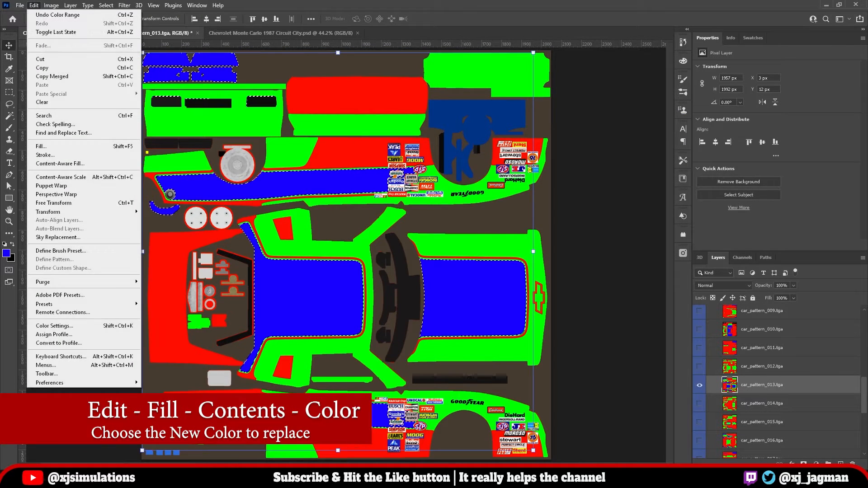
pyautogui.click(54, 146)
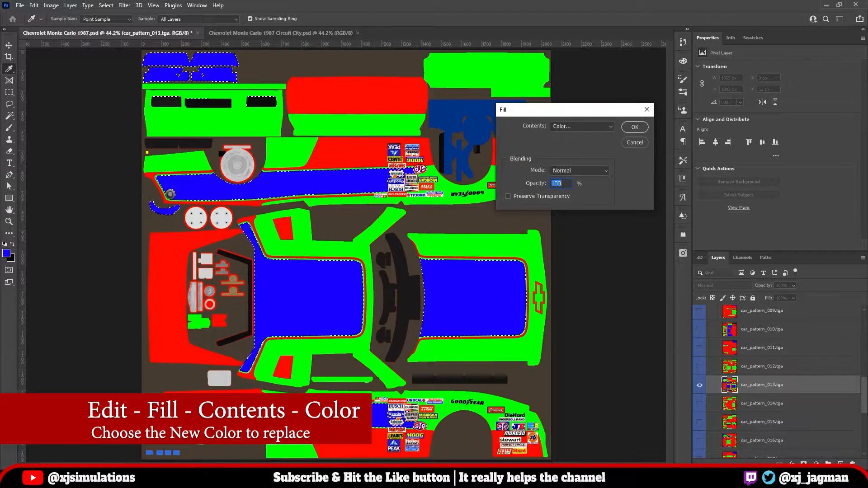
pyautogui.click(581, 126)
pyautogui.click(581, 150)
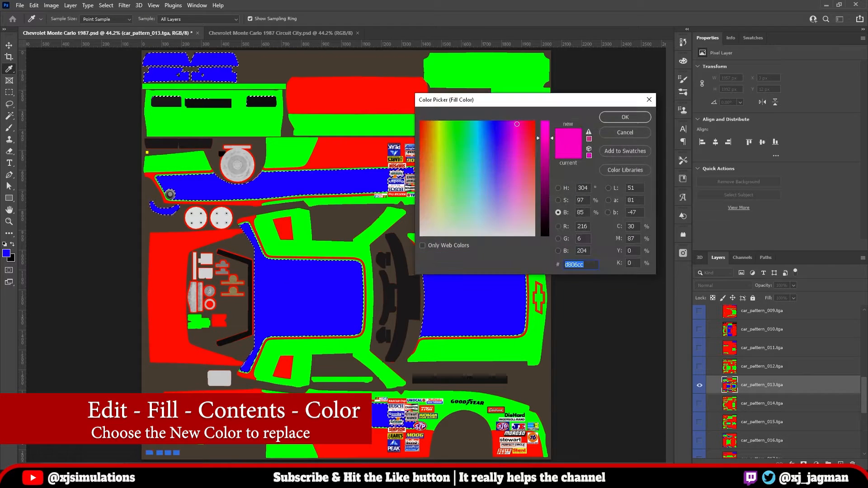
pyautogui.moveTo(544, 138); pyautogui.dragTo(545, 122)
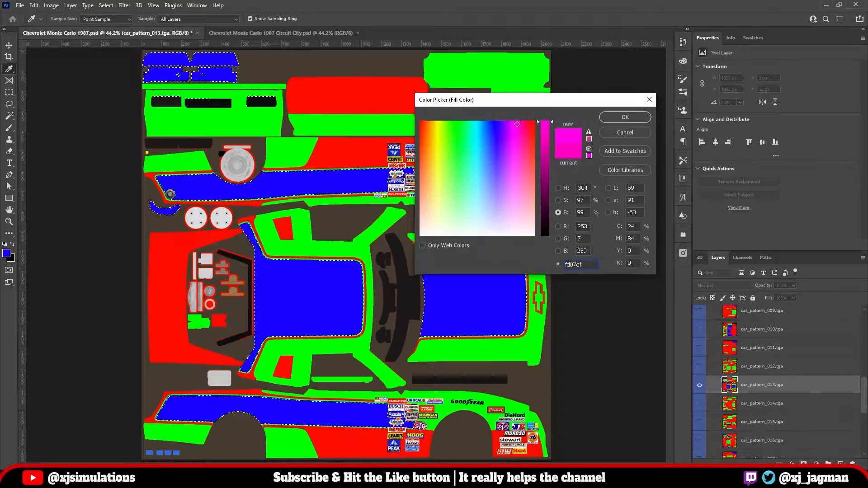
pyautogui.click(512, 123)
pyautogui.click(625, 118)
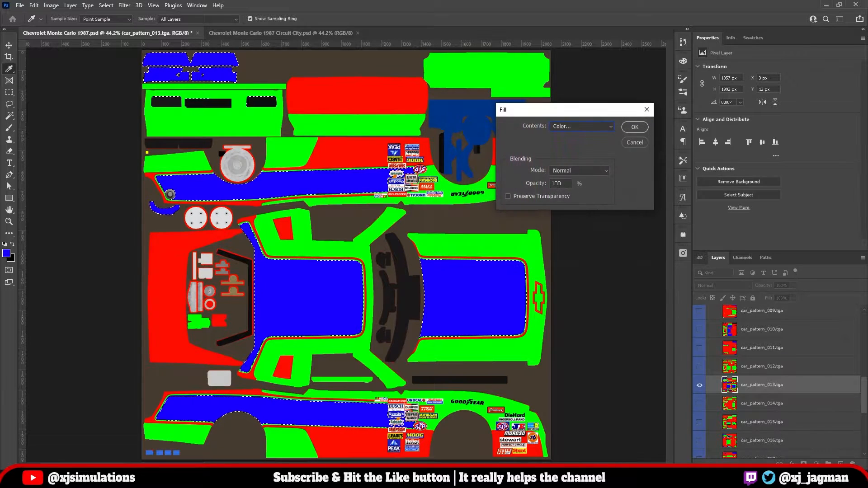
pyautogui.click(633, 128)
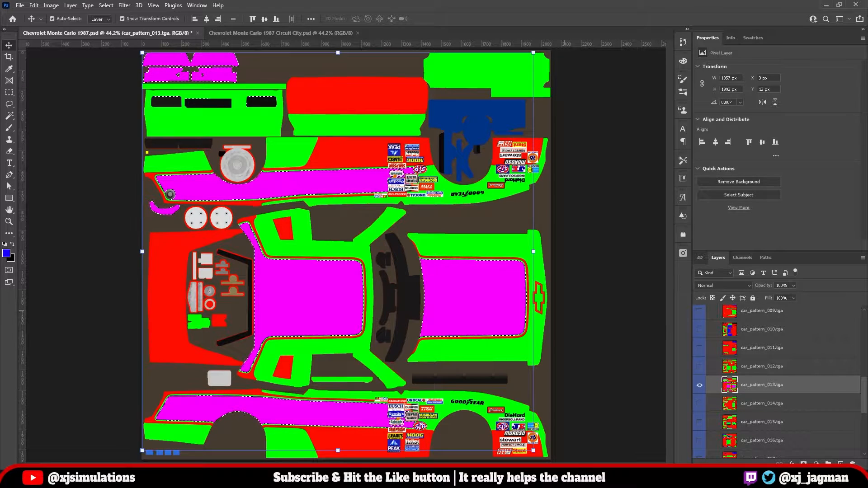
# Restore the blue in the selected pattern areas and clear the selection
pyautogui.hotkey('alt', 'BackSpace')
pyautogui.hotkey('ctrl', 'd')
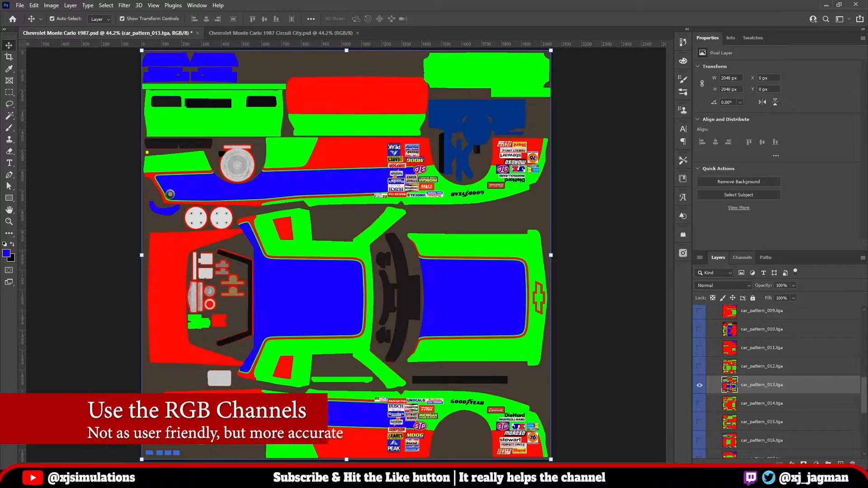
# Compare the pattern's colour areas by viewing the Red, Green and Blue channels individually several times
pyautogui.click(742, 257)
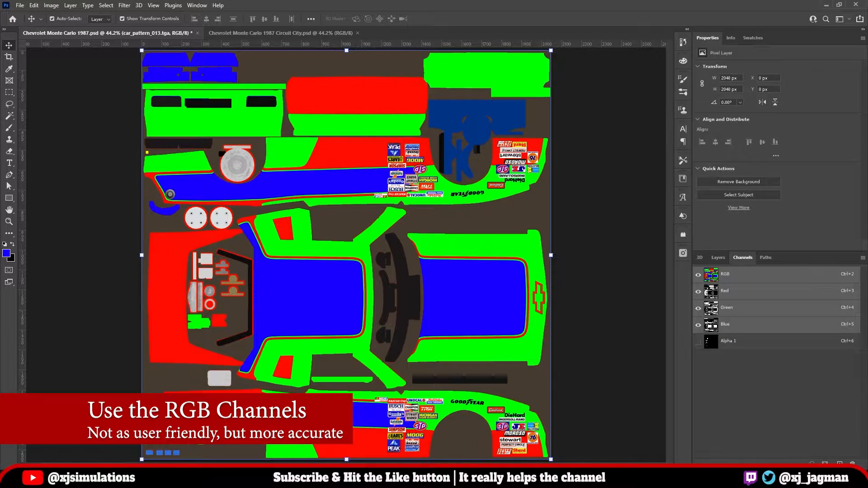
pyautogui.hotkey('ctrl', '3')
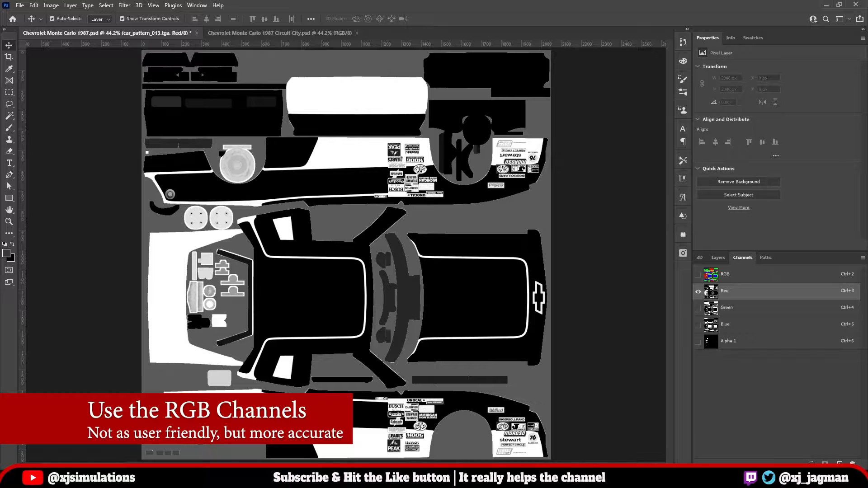
pyautogui.hotkey('ctrl', '4')
pyautogui.hotkey('ctrl', '5')
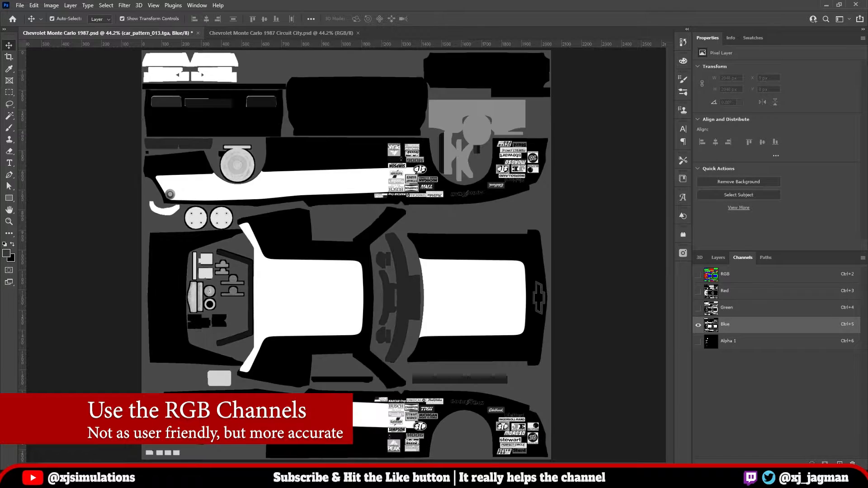
pyautogui.hotkey('ctrl', '4')
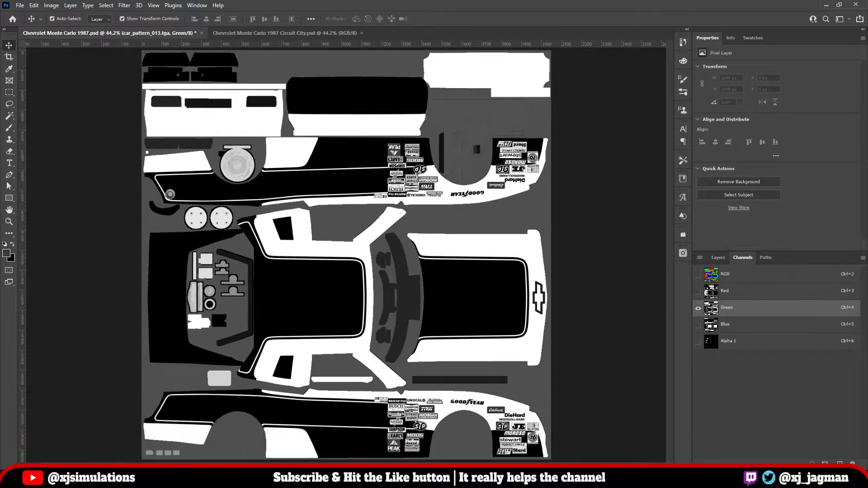
pyautogui.hotkey('ctrl', '3')
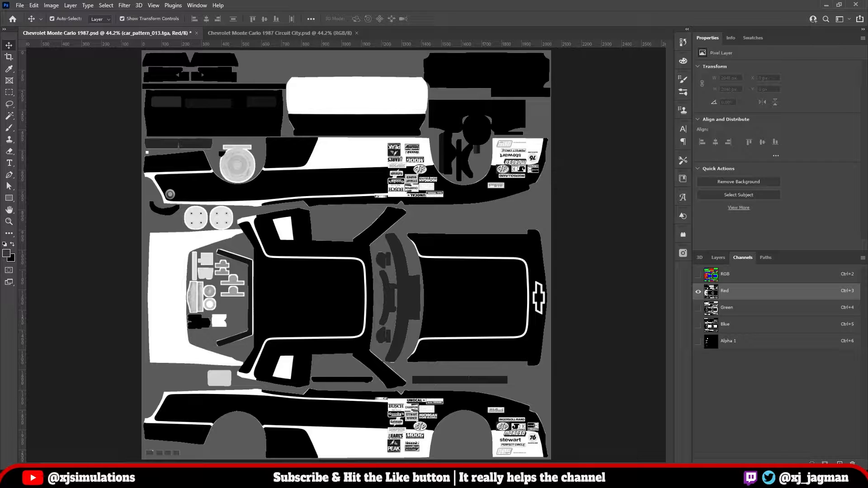
pyautogui.hotkey('ctrl', '4')
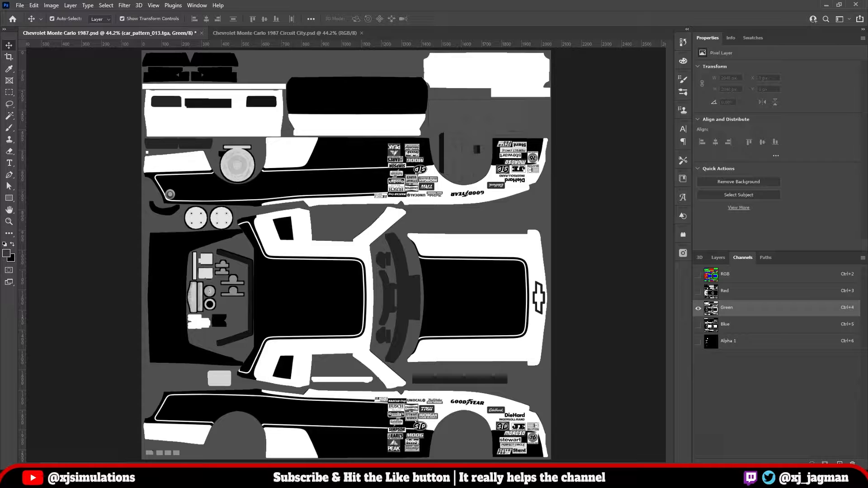
pyautogui.hotkey('ctrl', '5')
pyautogui.hotkey('ctrl', '4')
pyautogui.hotkey('ctrl', '3')
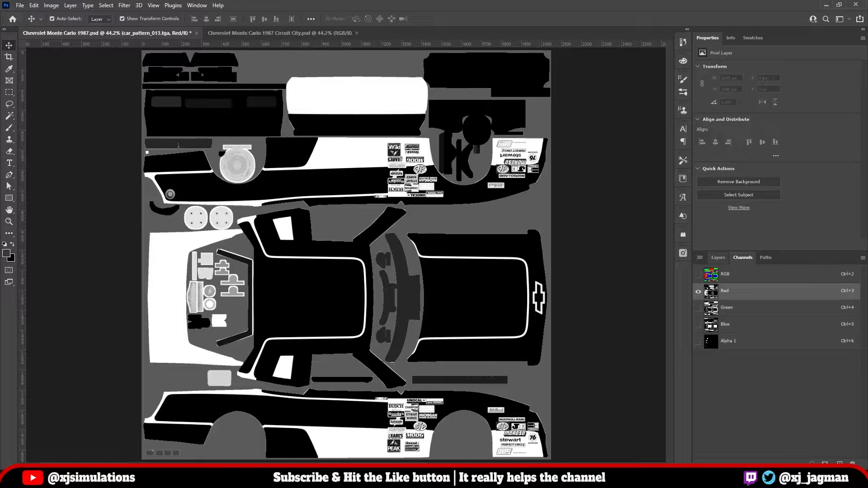
# Return to the layers, select and hide the Base layer, and show the expanded Car Patterns group
pyautogui.press('F7')
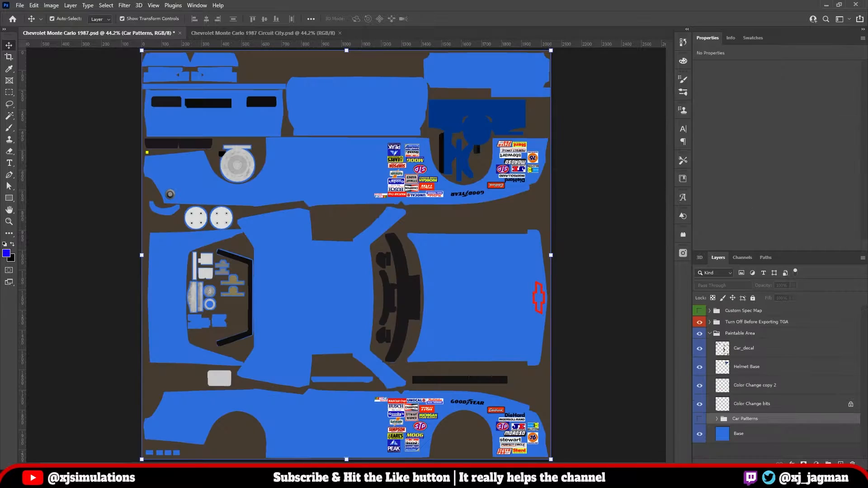
pyautogui.click(739, 433)
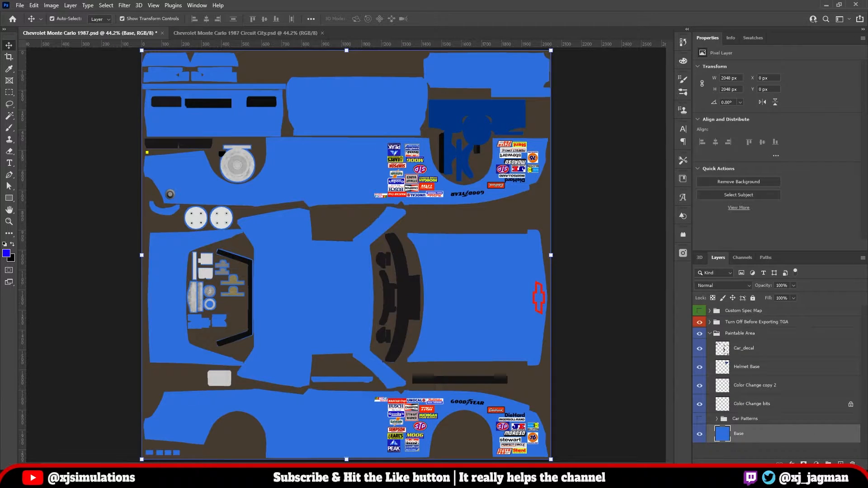
pyautogui.click(699, 433)
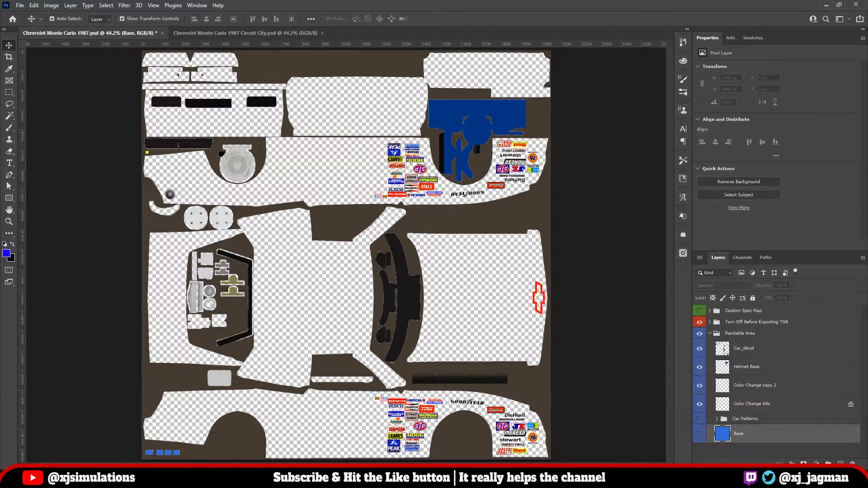
pyautogui.click(700, 418)
pyautogui.click(716, 418)
pyautogui.scroll(-2, 768, 384)
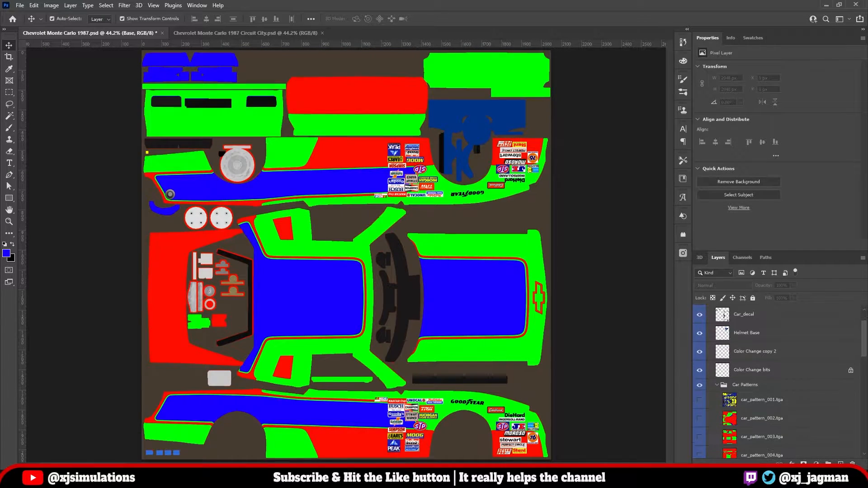
# Briefly toggle car_pattern_001.tga, collapse the Car Patterns group and show the Base layer again
pyautogui.click(700, 399)
pyautogui.click(699, 399)
pyautogui.scroll(-3, 769, 384)
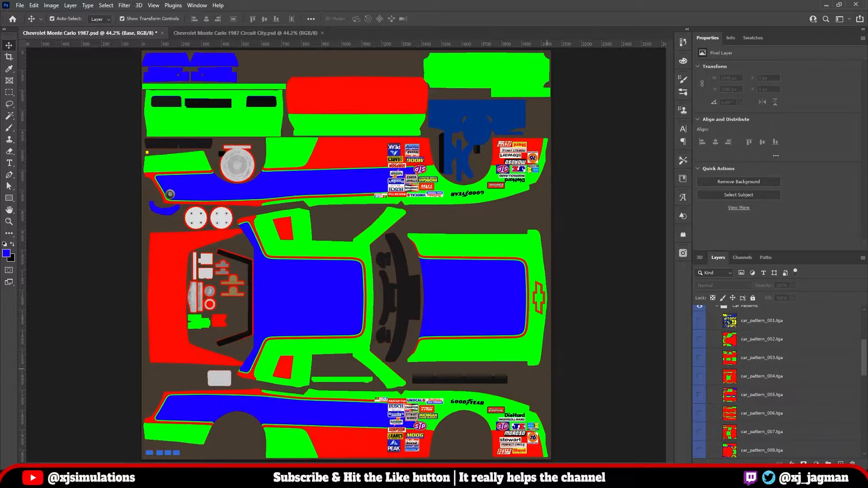
pyautogui.scroll(2, 769, 384)
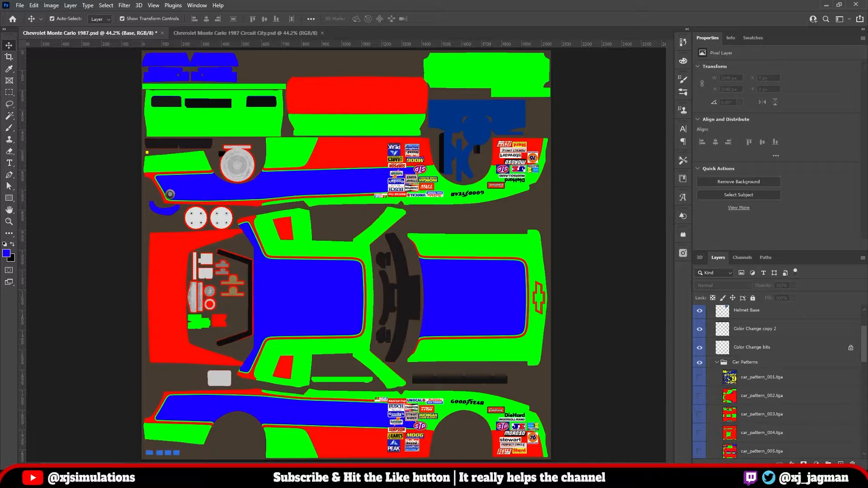
pyautogui.click(717, 363)
pyautogui.click(700, 433)
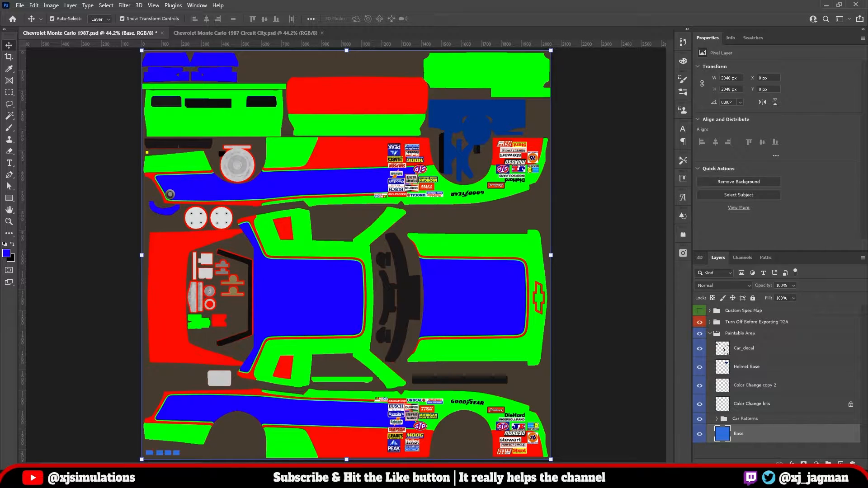
# Collapse Paintable Area and preview the Sponsor Block layer in the Turn Off Before Exporting TGA group, leaving it hidden
pyautogui.click(709, 333)
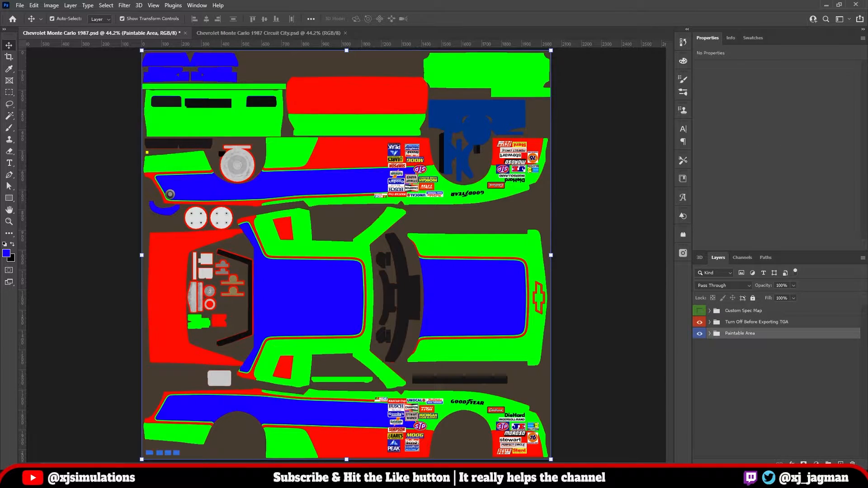
pyautogui.click(710, 322)
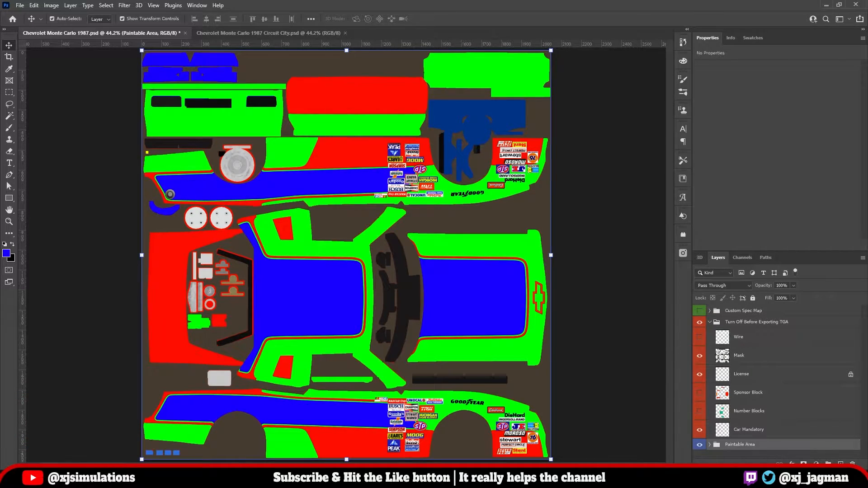
pyautogui.click(699, 392)
pyautogui.click(699, 393)
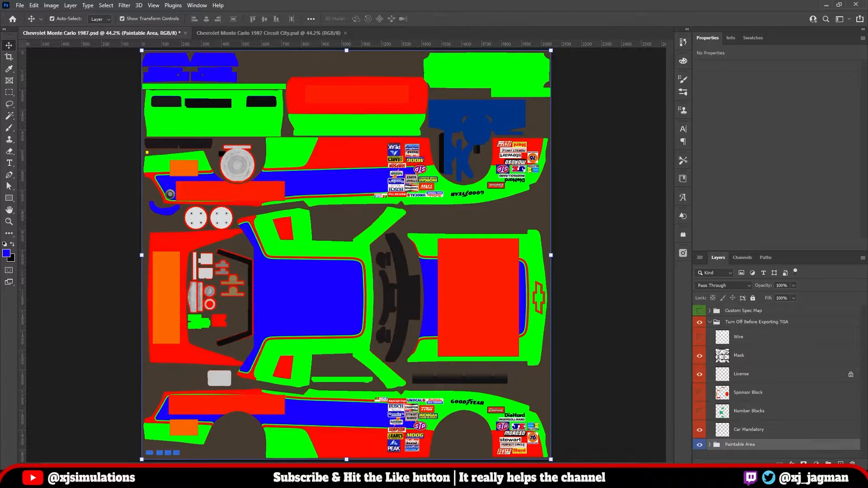
pyautogui.click(699, 393)
pyautogui.click(699, 392)
pyautogui.click(699, 392)
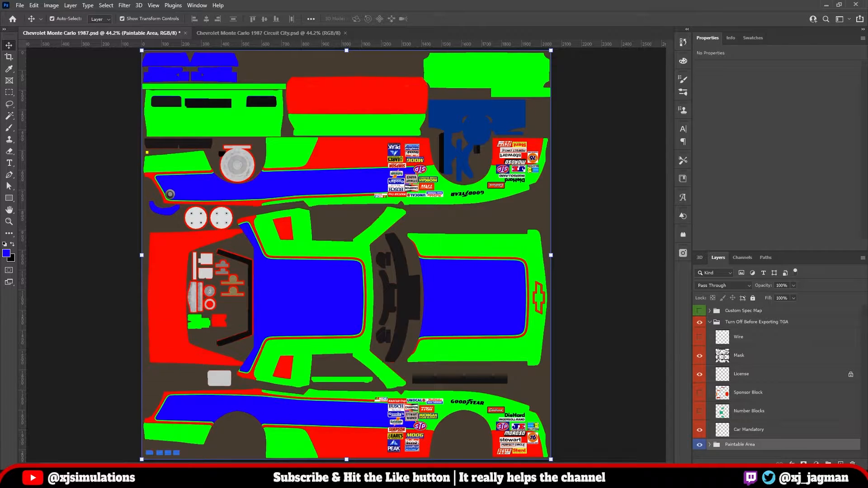
pyautogui.click(700, 392)
pyautogui.click(699, 393)
# Preview the Number Blocks layer on the template by toggling it repeatedly, leaving it hidden
pyautogui.click(699, 411)
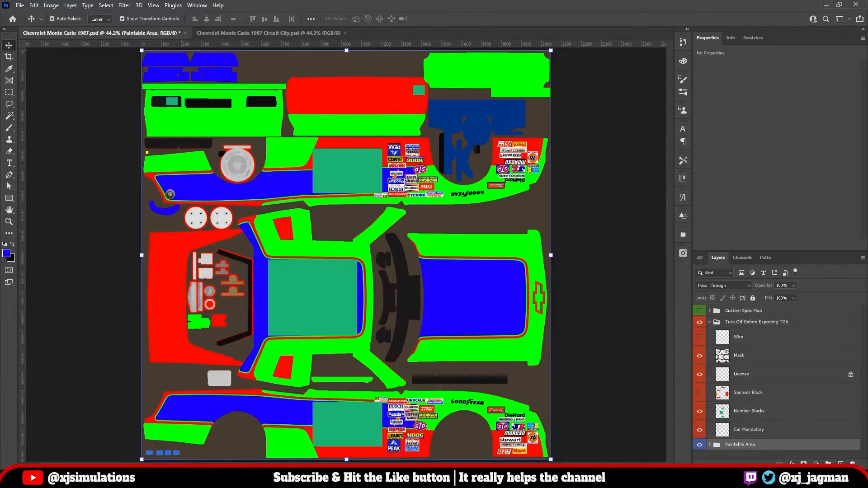
pyautogui.click(699, 411)
pyautogui.click(699, 411)
pyautogui.click(699, 411)
pyautogui.click(699, 411)
pyautogui.click(699, 411)
pyautogui.click(699, 411)
pyautogui.click(700, 410)
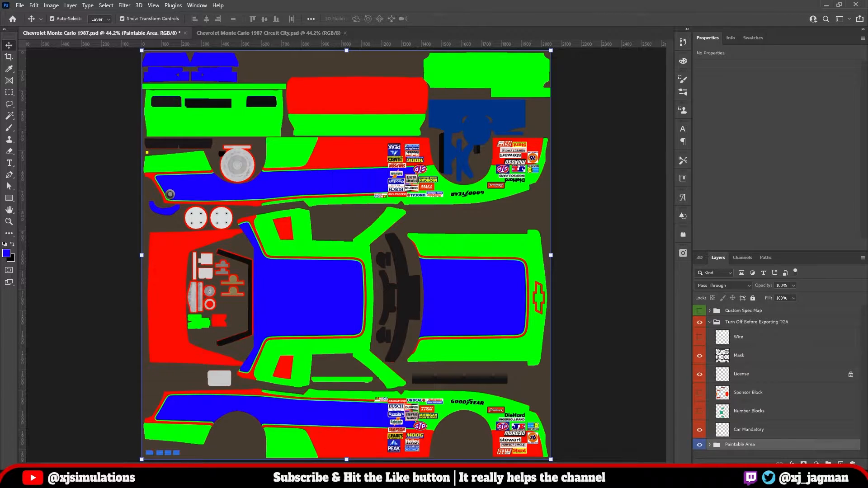
# Toggle the Car Mandatory layer off and on to examine which parts it covers, leaving it visible
pyautogui.click(700, 429)
pyautogui.click(699, 429)
pyautogui.click(699, 429)
pyautogui.click(699, 430)
pyautogui.click(699, 430)
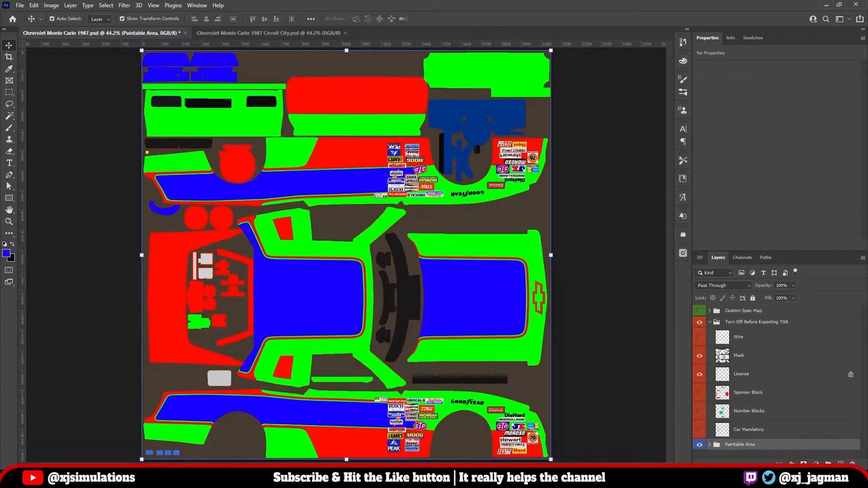
pyautogui.click(699, 429)
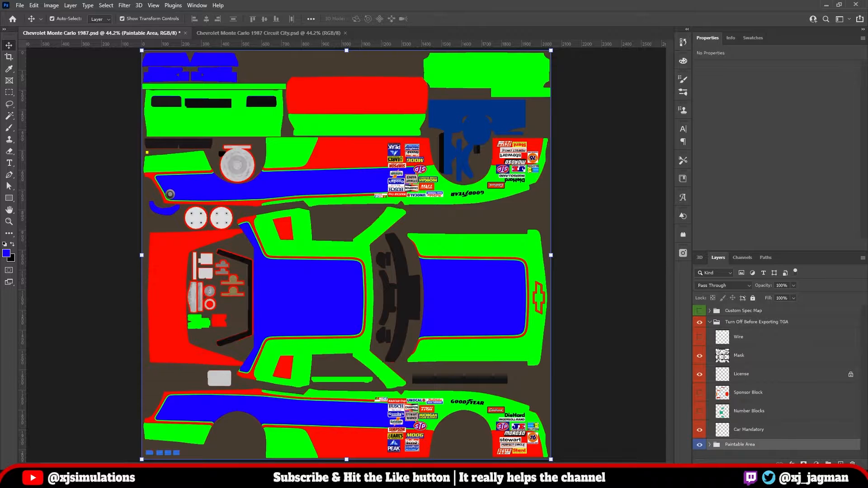
# Toggle the Mask layer off and on to examine the area outside the car panels, leaving it visible
pyautogui.click(699, 355)
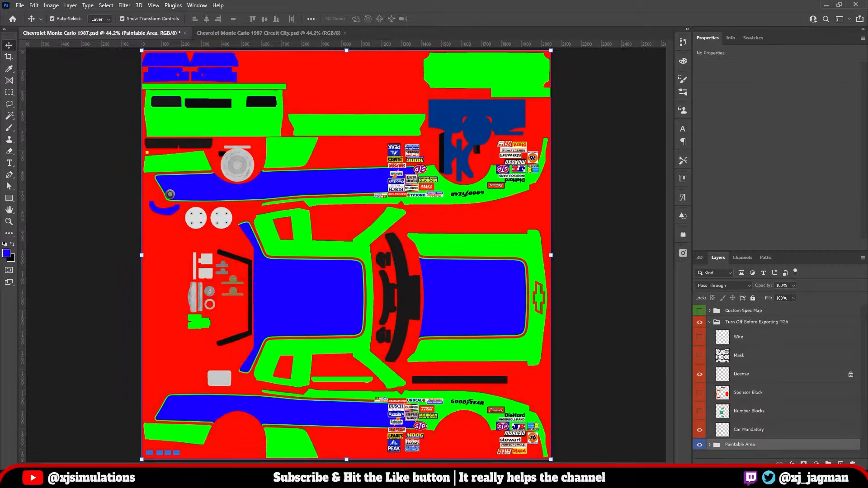
pyautogui.click(698, 356)
pyautogui.click(699, 356)
pyautogui.click(698, 356)
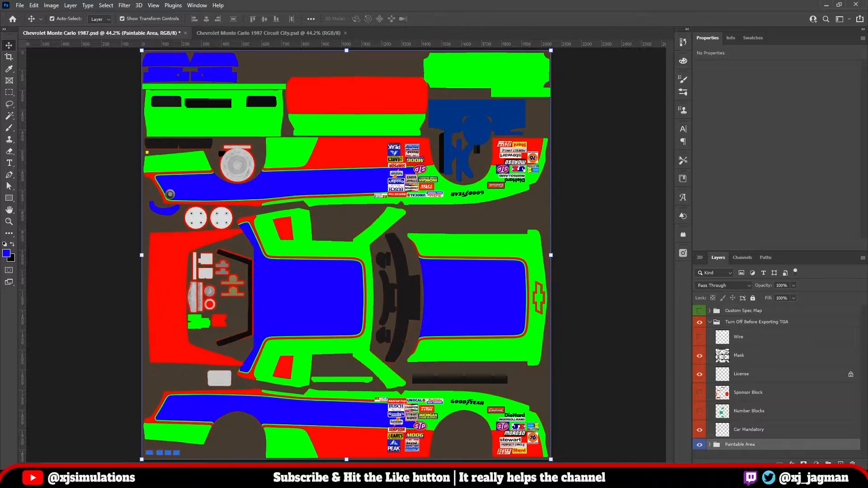
pyautogui.click(699, 356)
pyautogui.click(699, 356)
pyautogui.click(699, 355)
pyautogui.click(699, 355)
# Show the Wire layer over the car template and select it
pyautogui.click(699, 337)
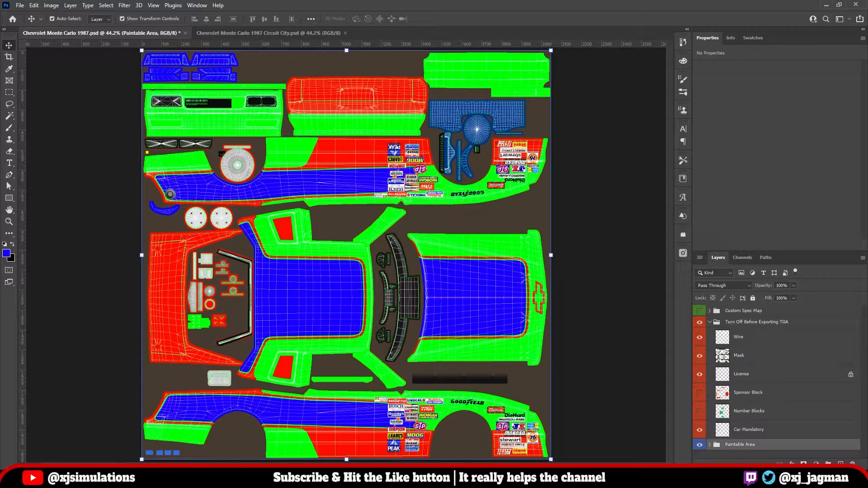
pyautogui.click(738, 337)
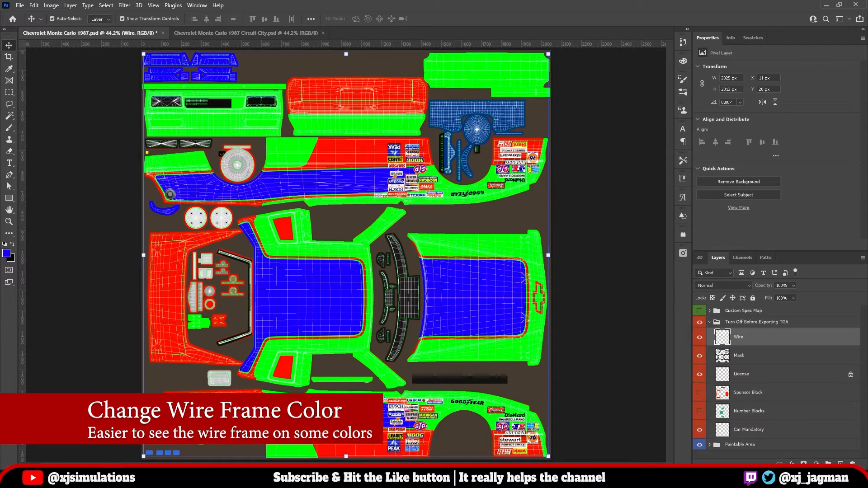
# Collapse the Turn Off Before Exporting TGA group, open Paintable Area and fill the Base layer with white
pyautogui.click(710, 321)
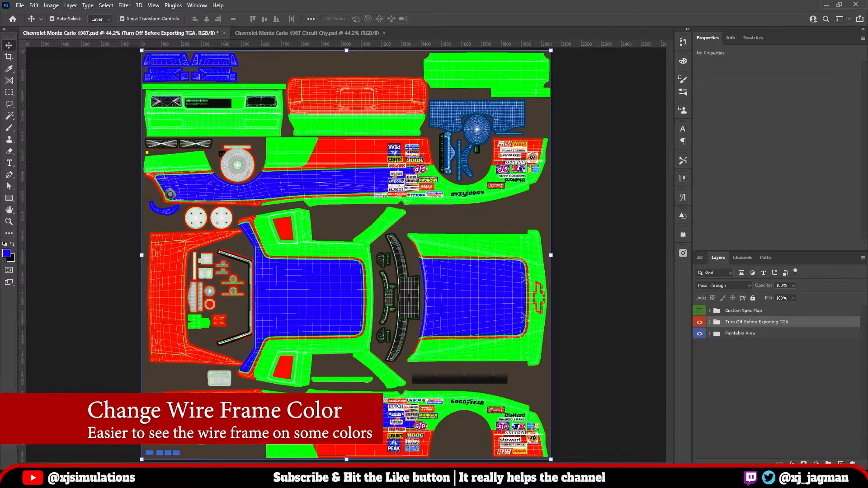
pyautogui.click(709, 333)
pyautogui.click(716, 418)
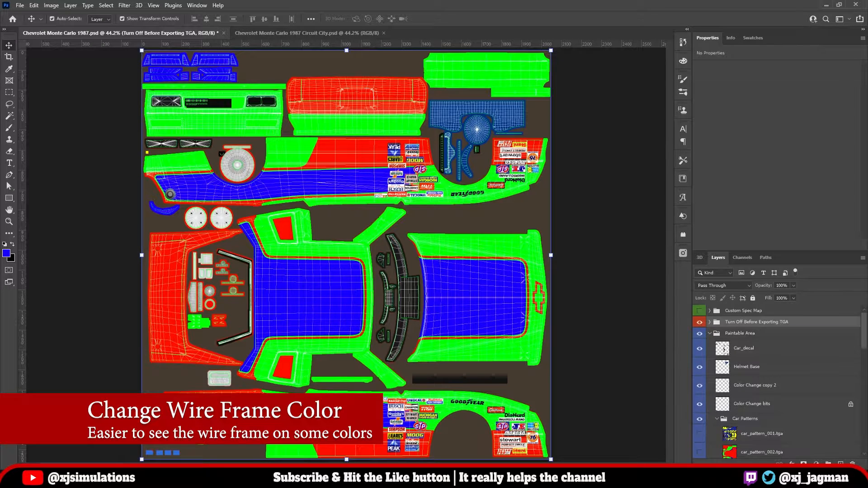
pyautogui.scroll(-6, 777, 382)
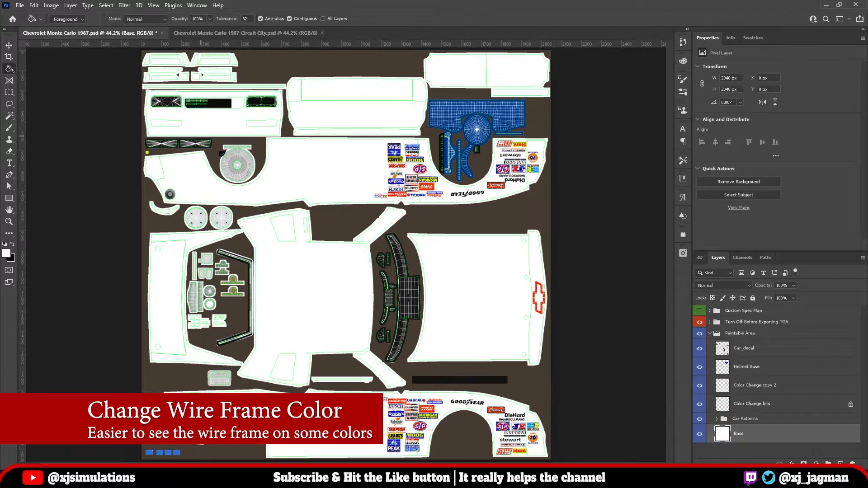
pyautogui.press('v')
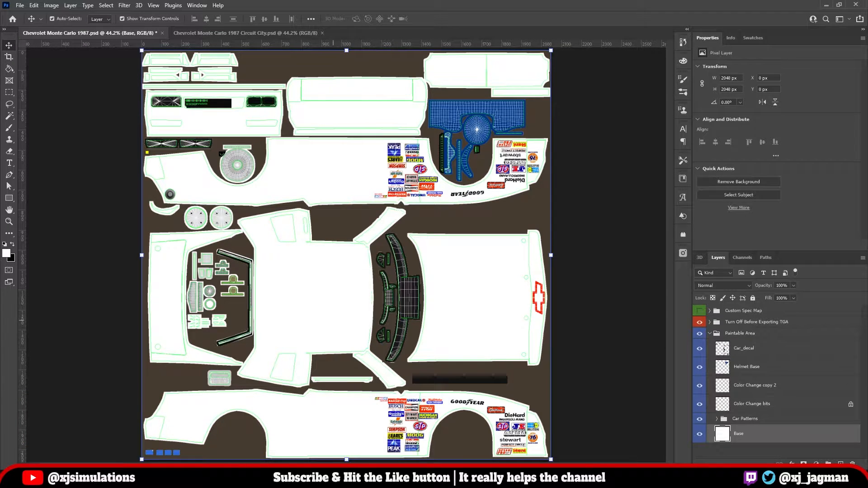
# Add a red Color Overlay effect at 100% opacity to the Wire layer in the Turn Off Before Exporting TGA group
pyautogui.scroll(6, 329, 313)
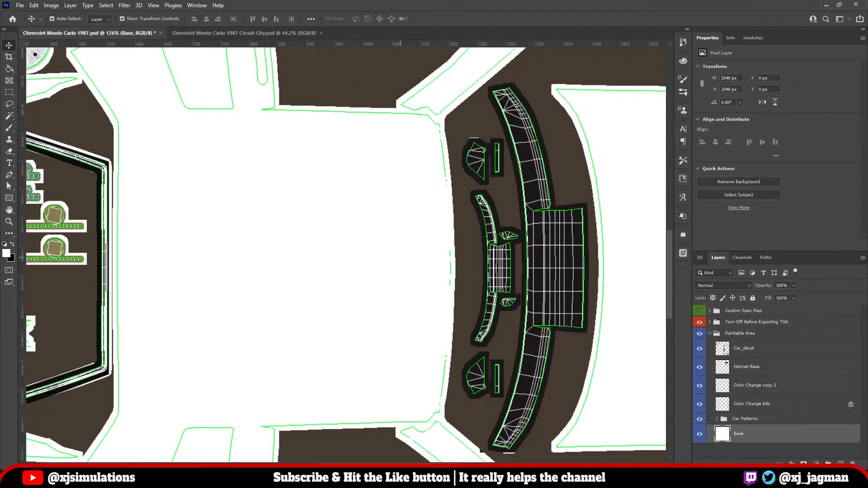
pyautogui.scroll(-4, 396, 174)
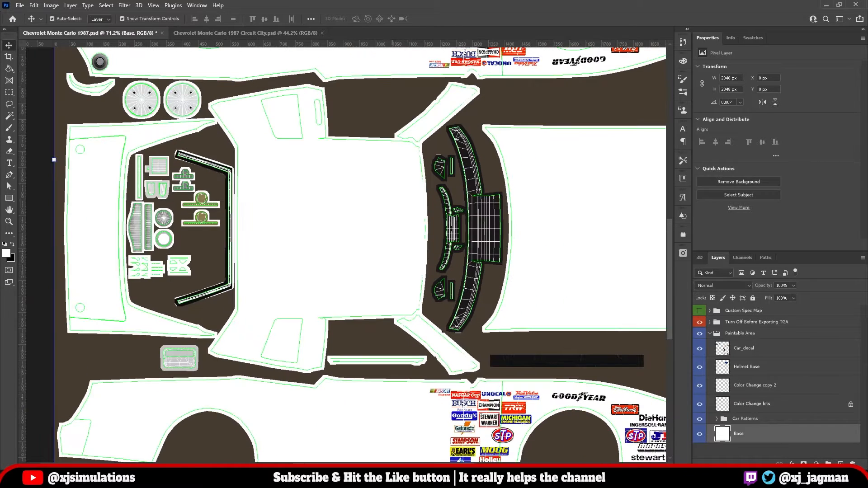
pyautogui.scroll(-1, 395, 176)
pyautogui.scroll(3, 415, 224)
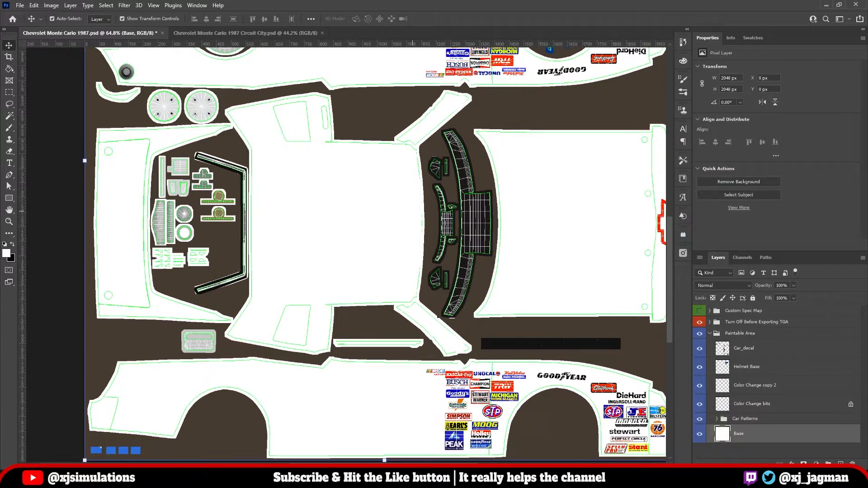
pyautogui.scroll(-1, 415, 224)
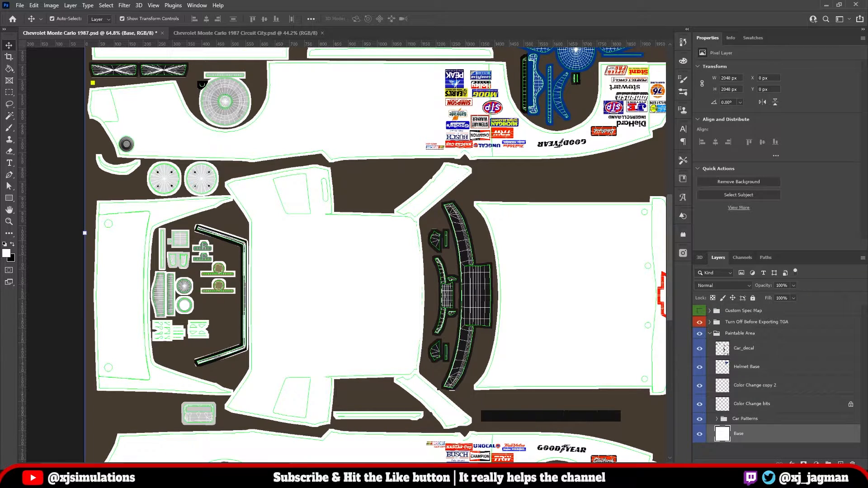
pyautogui.scroll(1, 346, 255)
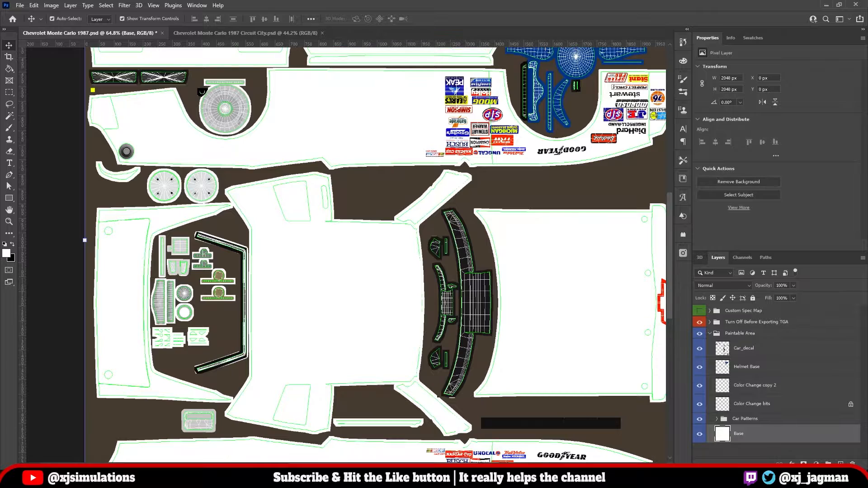
pyautogui.click(709, 322)
pyautogui.click(738, 337)
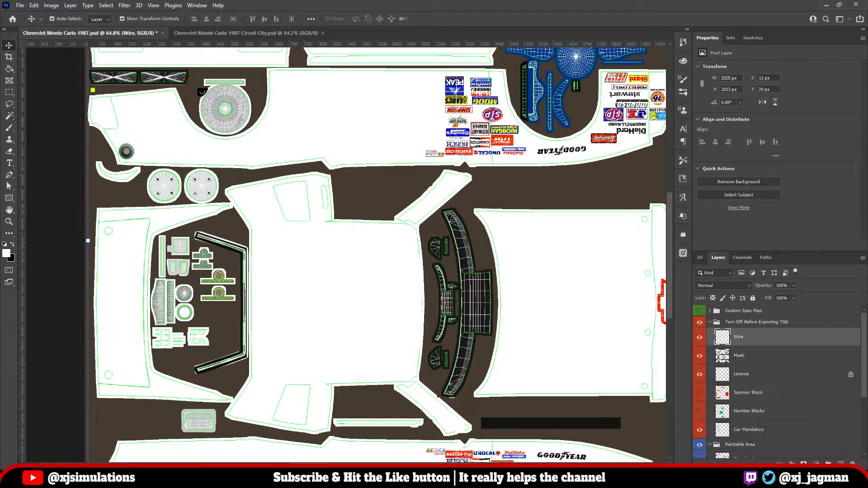
pyautogui.click(791, 464)
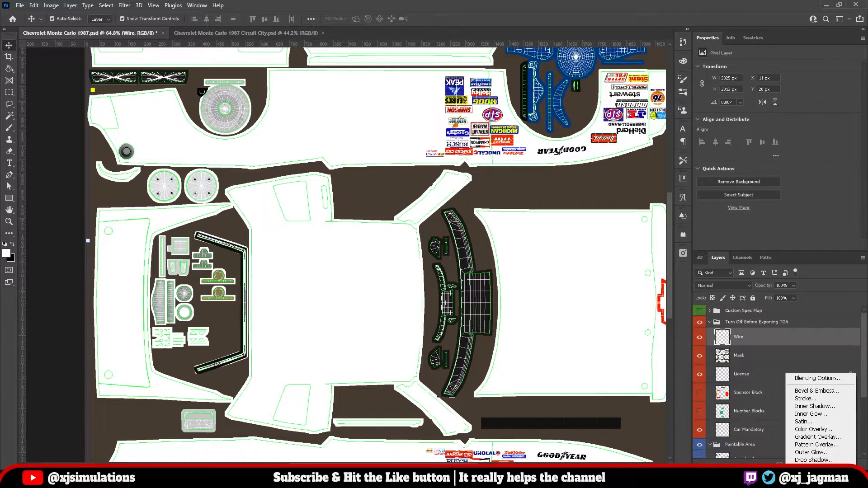
pyautogui.click(813, 429)
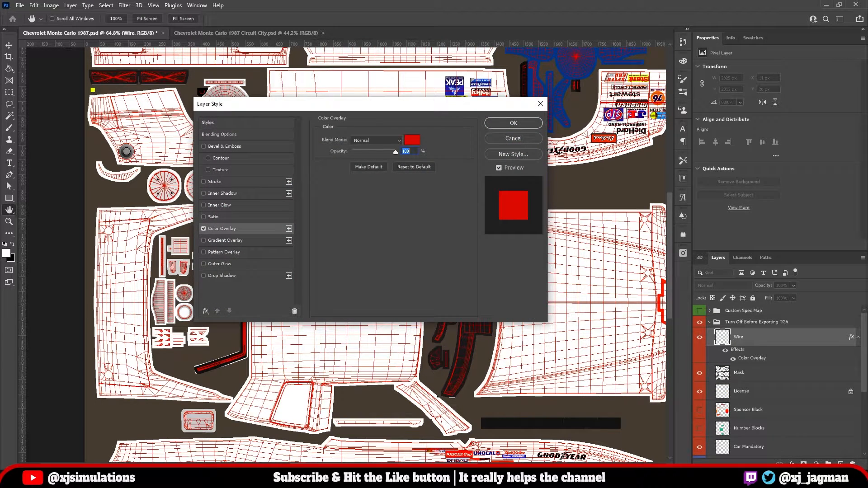
pyautogui.click(513, 123)
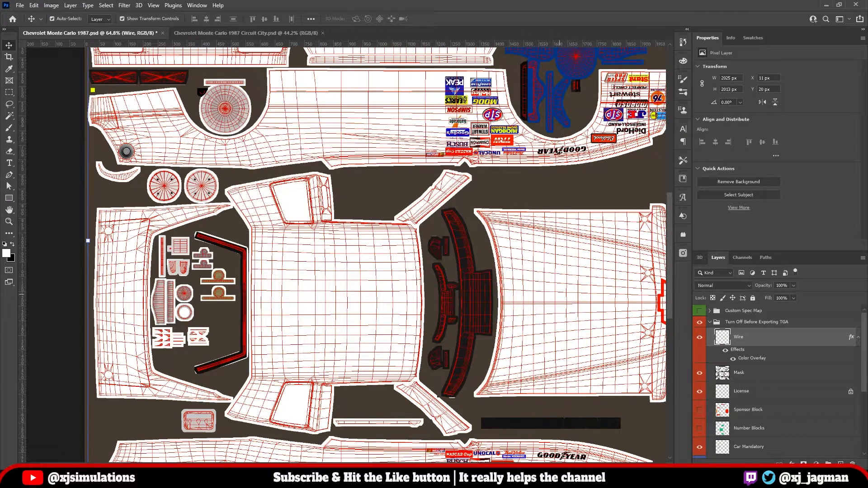
# Collapse the Turn Off Before Exporting TGA group and toggle its visibility to compare the full template with and without guides
pyautogui.hotkey('ctrl', '0')
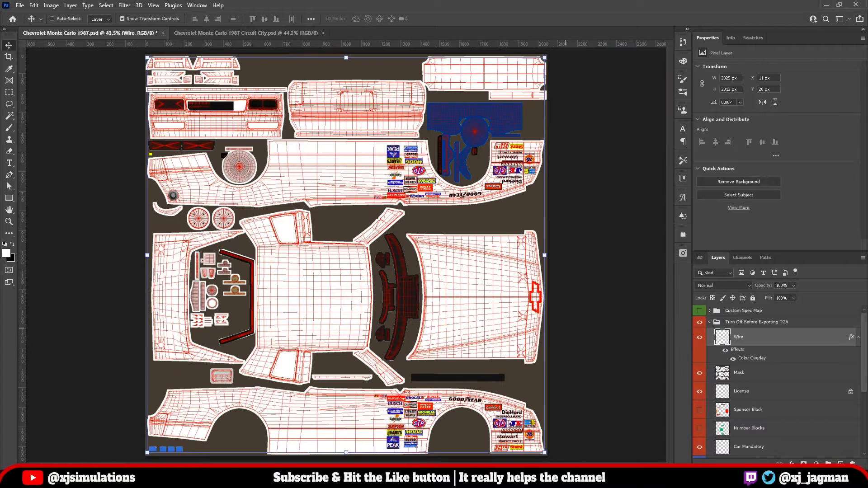
pyautogui.press('ctrl')
pyautogui.click(709, 321)
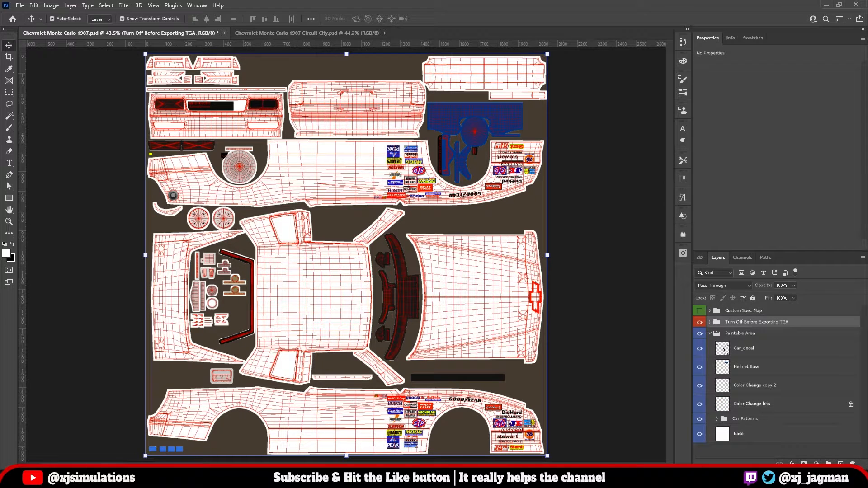
pyautogui.click(699, 322)
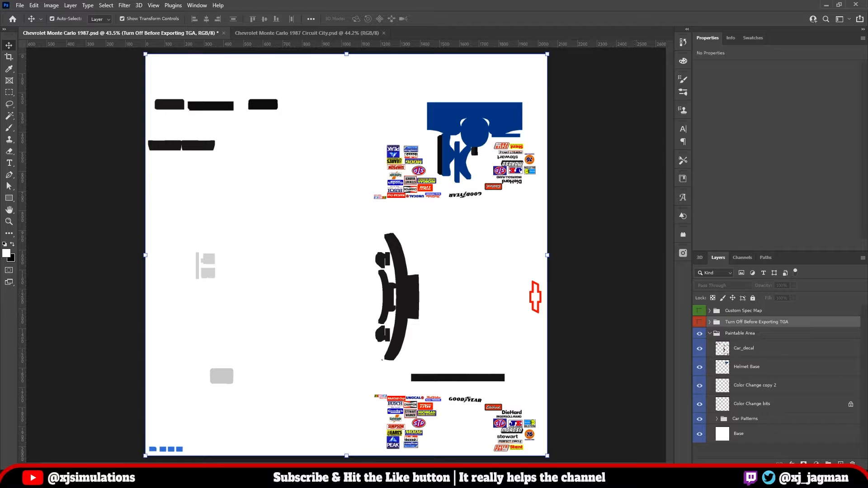
pyautogui.click(699, 322)
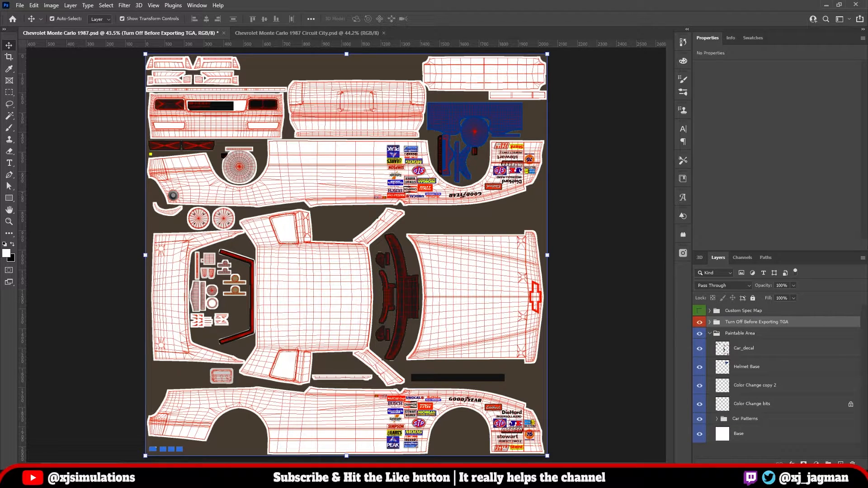
pyautogui.click(699, 322)
# Expand the Turn Off Before Exporting TGA group and hide its Wire and Mask layers
pyautogui.click(709, 322)
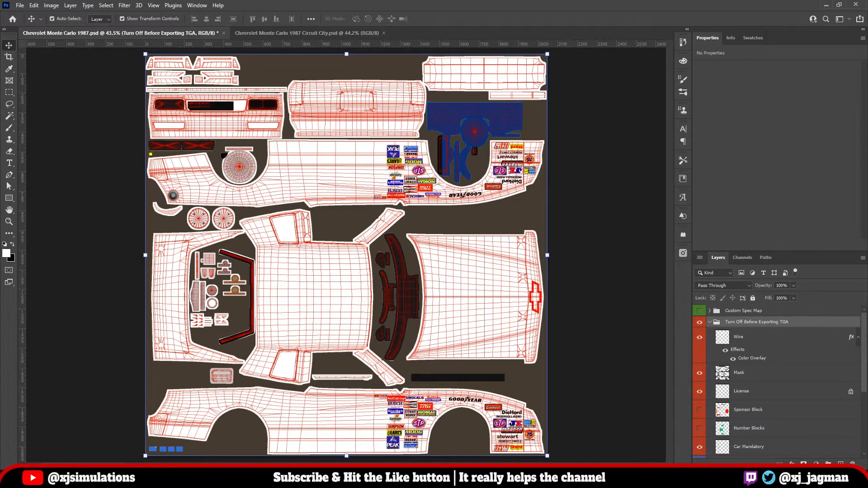
pyautogui.click(699, 322)
pyautogui.click(700, 322)
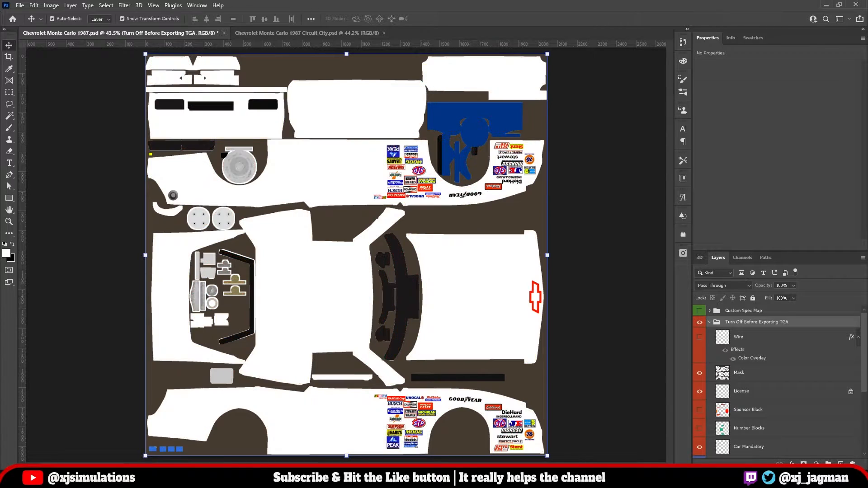
pyautogui.click(699, 372)
pyautogui.scroll(-1, 778, 382)
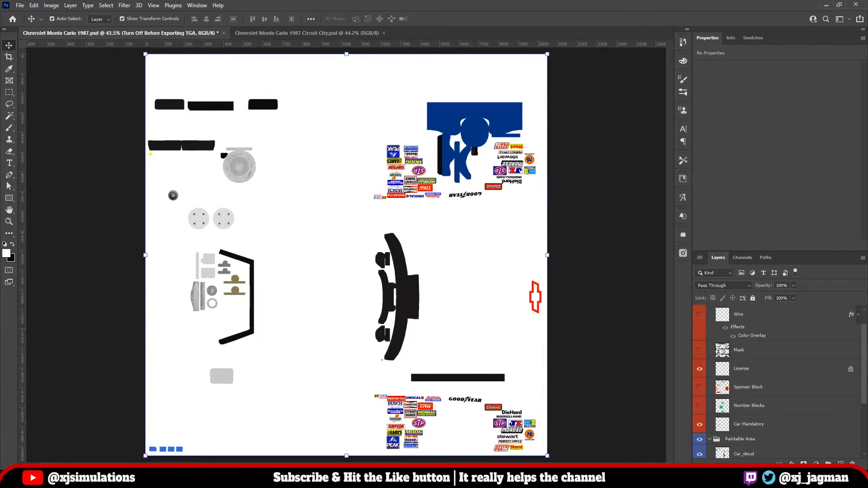
# Toggle the Car Mandatory layer off and on to examine its parts, leave it visible and collapse the guide group
pyautogui.click(699, 424)
pyautogui.click(699, 424)
pyautogui.click(700, 423)
pyautogui.click(699, 424)
pyautogui.scroll(1, 778, 382)
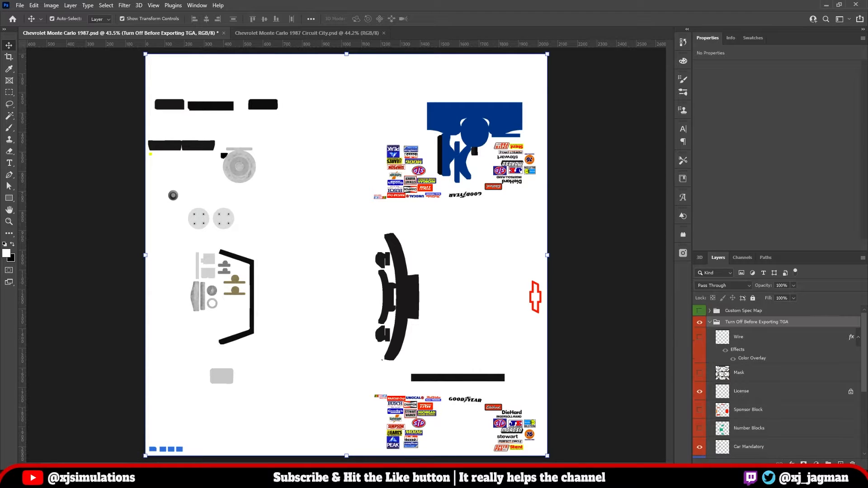
pyautogui.click(709, 322)
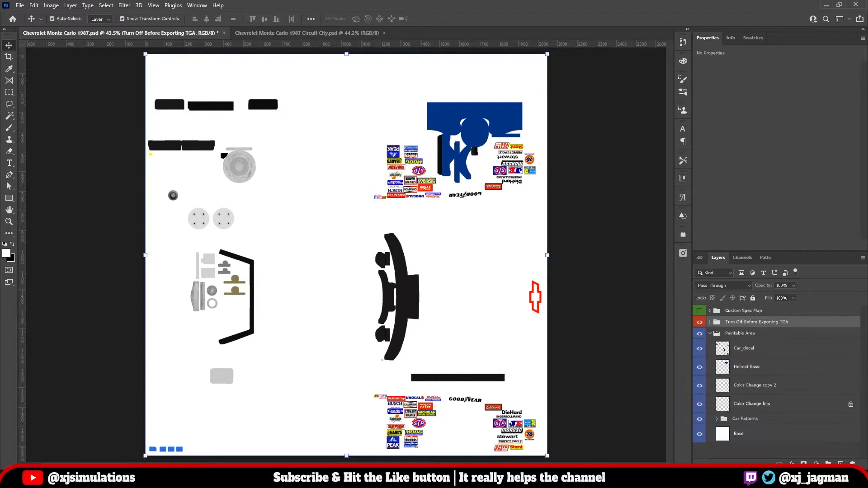
# Toggle the Turn Off Before Exporting TGA group off and on, and show its Mask layer again
pyautogui.click(700, 321)
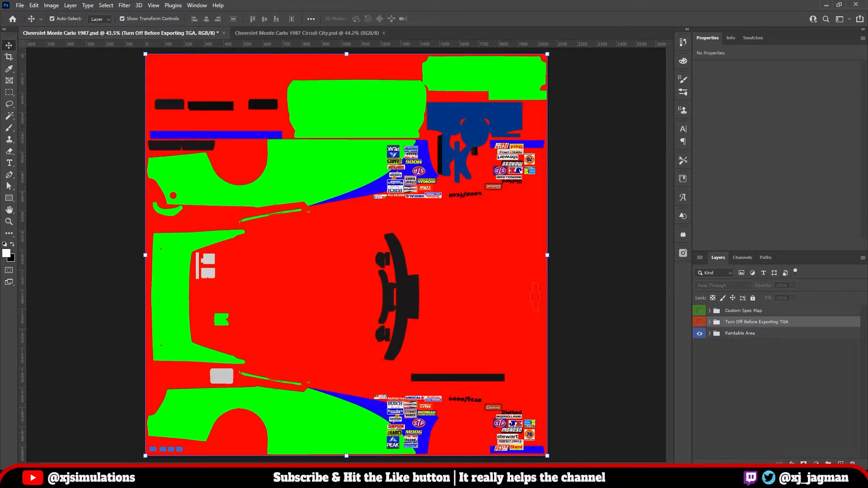
pyautogui.click(699, 322)
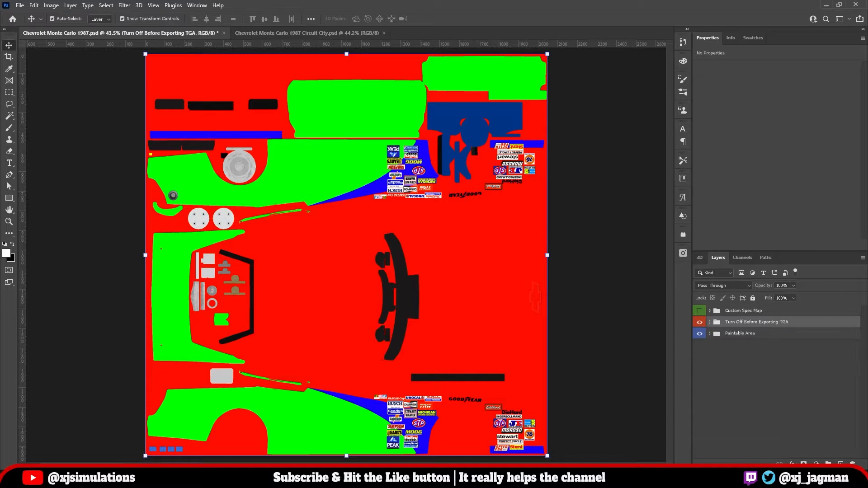
pyautogui.click(709, 322)
pyautogui.click(700, 372)
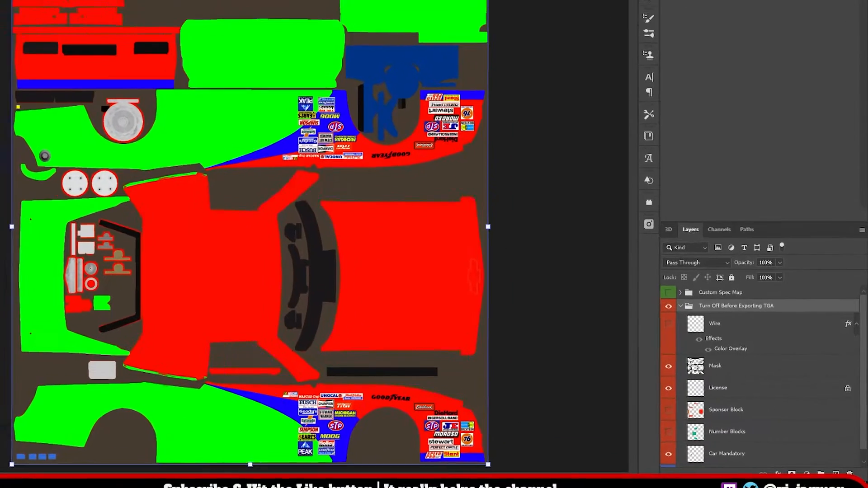
# Examine the Red Channel Metallic and Green Channel Roughness groups inside Custom Spec Map, and collapse the group
pyautogui.click(710, 322)
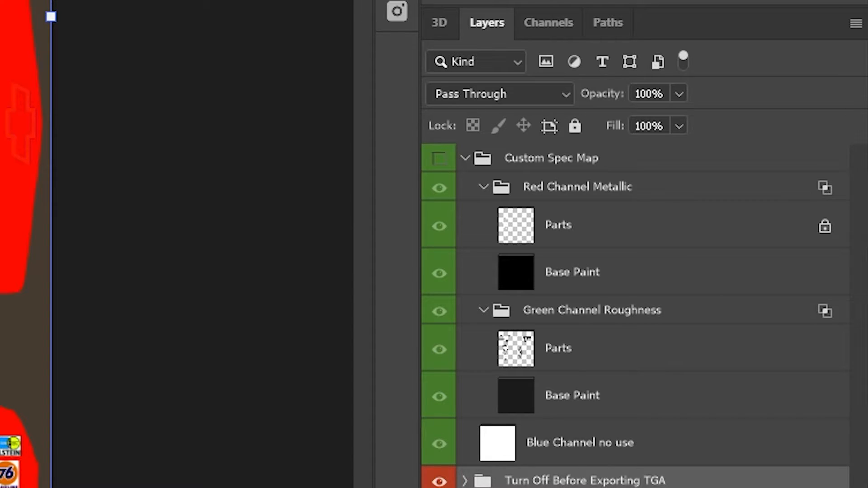
pyautogui.click(577, 187)
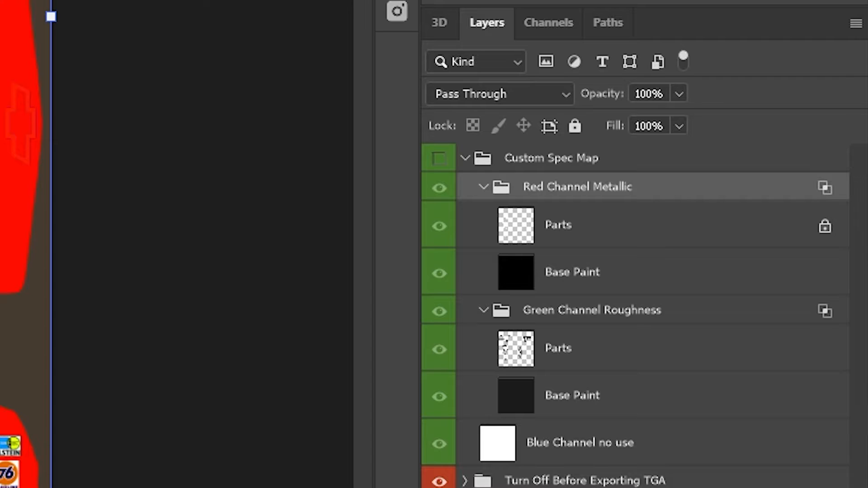
pyautogui.click(591, 310)
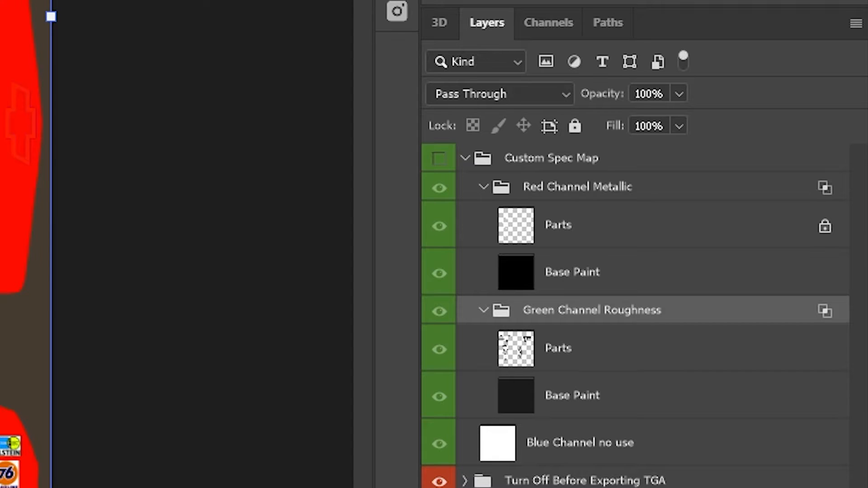
pyautogui.click(464, 157)
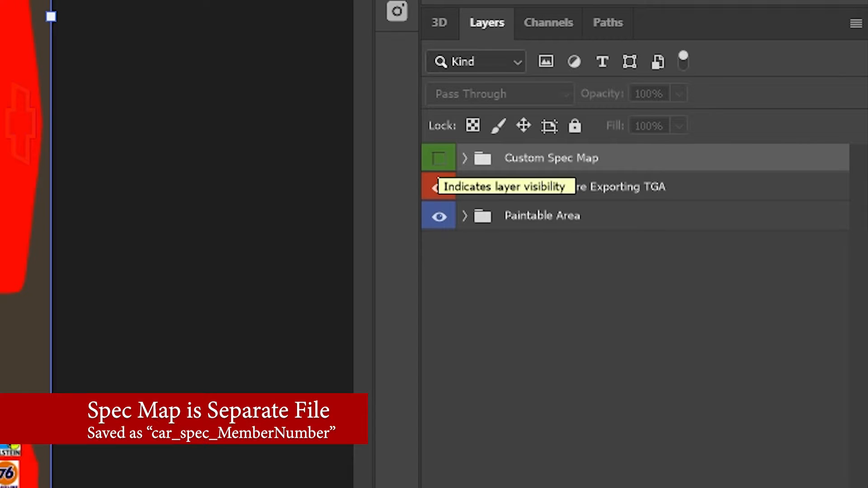
# Toggle the Custom Spec Map group repeatedly to compare the spec map with the car paint, leaving it hidden
pyautogui.click(439, 159)
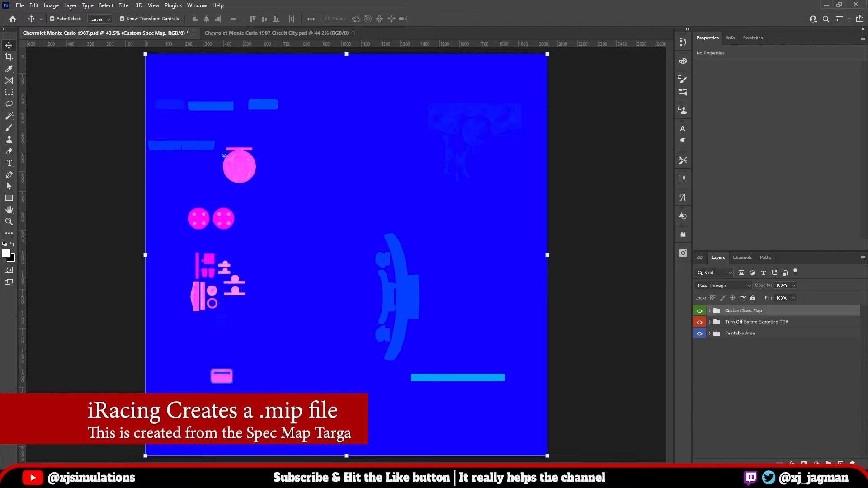
pyautogui.click(699, 310)
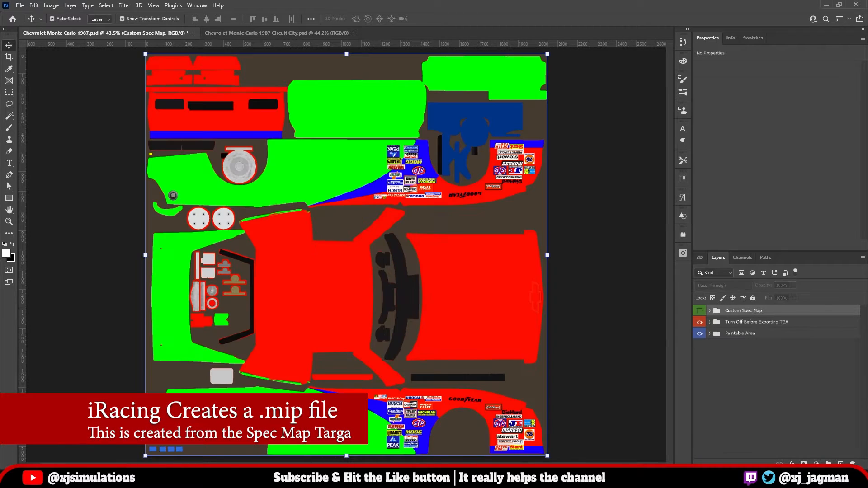
pyautogui.click(699, 310)
pyautogui.click(699, 311)
pyautogui.click(700, 311)
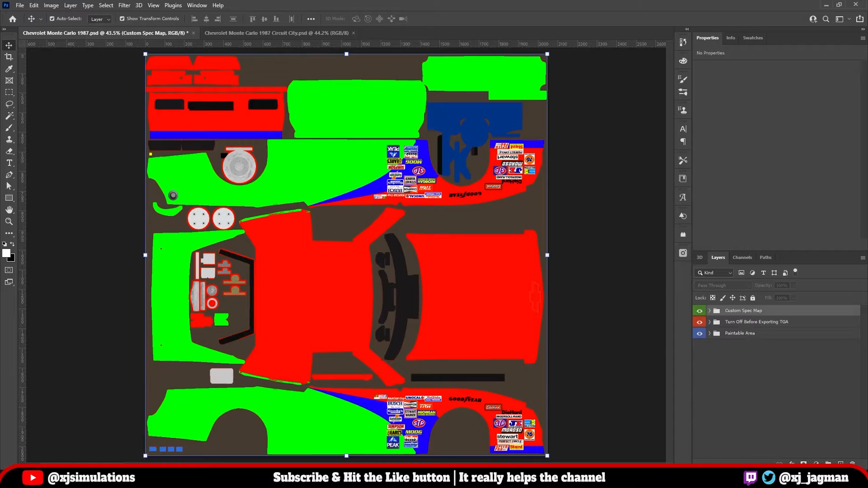
pyautogui.click(699, 311)
pyautogui.click(700, 310)
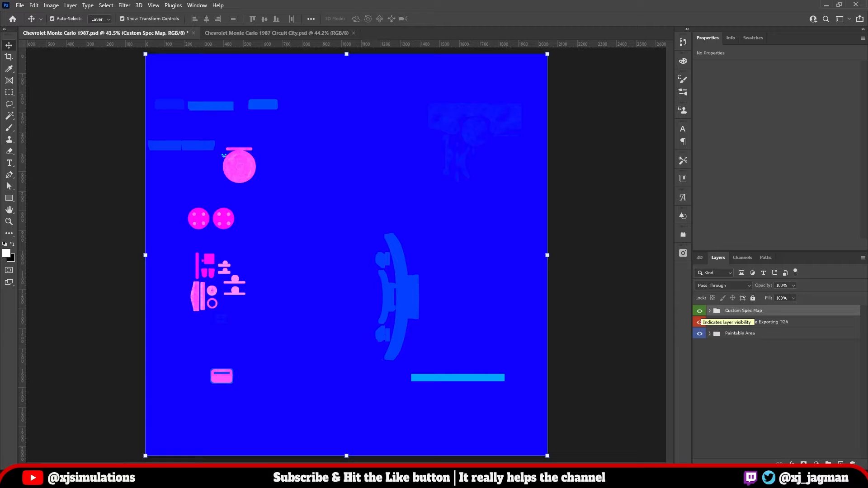
pyautogui.click(699, 311)
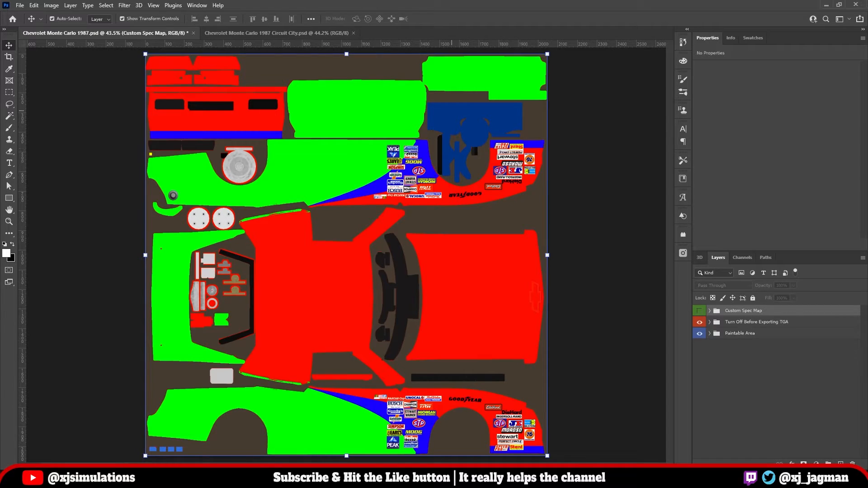
# Switch to the Chevrolet Monte Carlo 1987 Circuit City document and collapse its Turn Off Before Exporting TGA and Paintable Area groups
pyautogui.hotkey('ctrl', 'Tab')
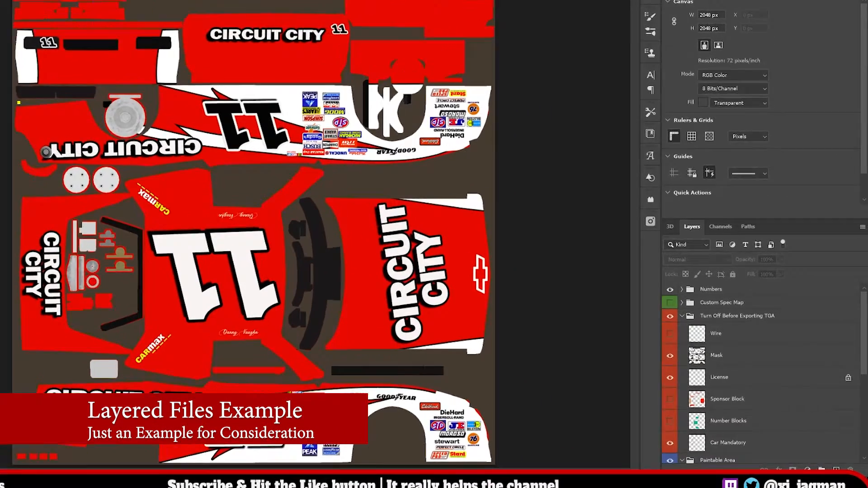
pyautogui.click(709, 333)
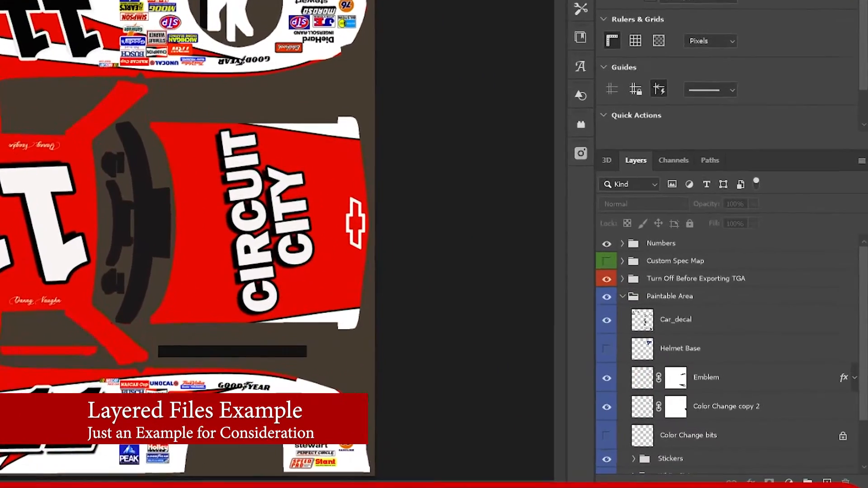
pyautogui.click(709, 344)
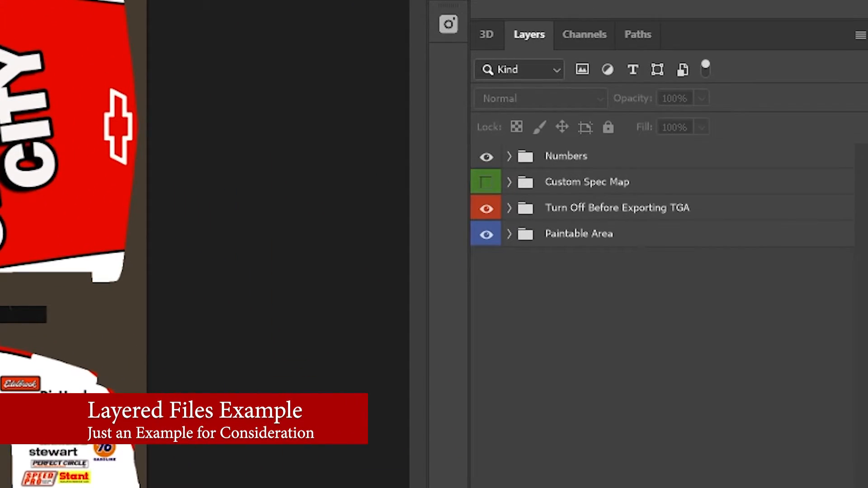
# Select the Numbers group and toggle its visibility off and on
pyautogui.click(566, 156)
pyautogui.click(486, 156)
pyautogui.click(486, 156)
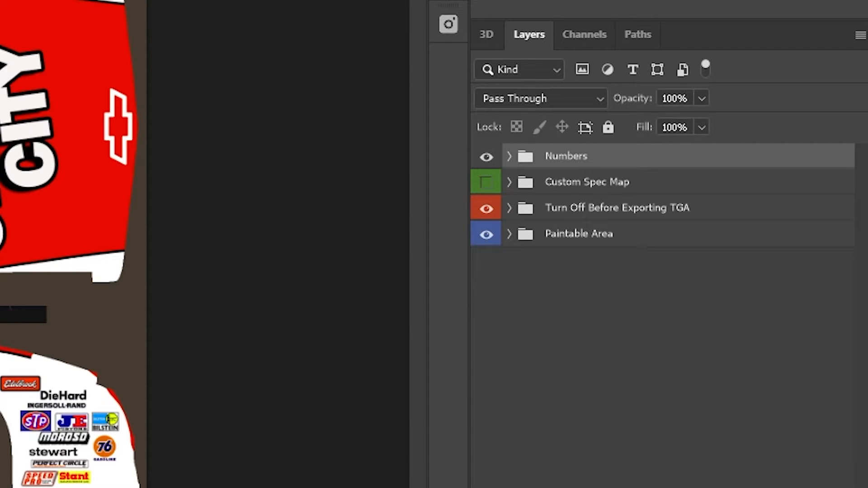
# Expand the Paintable Area group and toggle its Color Change copy 2 and Emblem layers to compare the hood emblem, leaving Emblem hidden
pyautogui.click(509, 234)
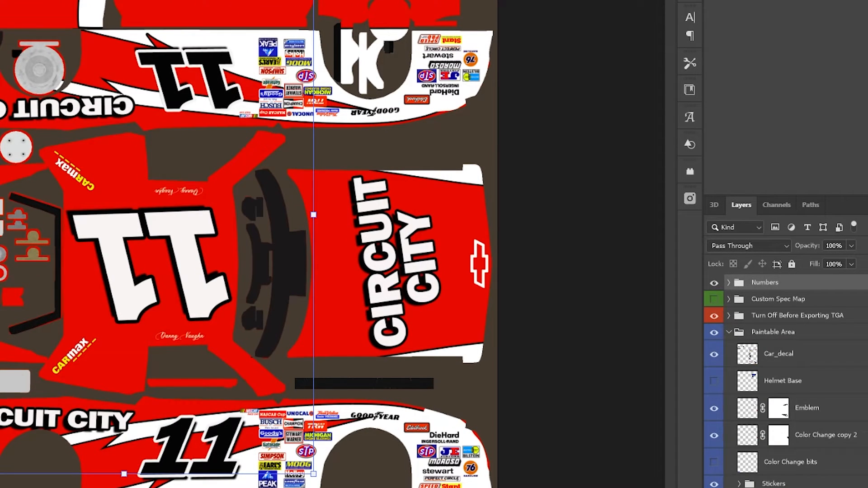
pyautogui.scroll(-2, 785, 381)
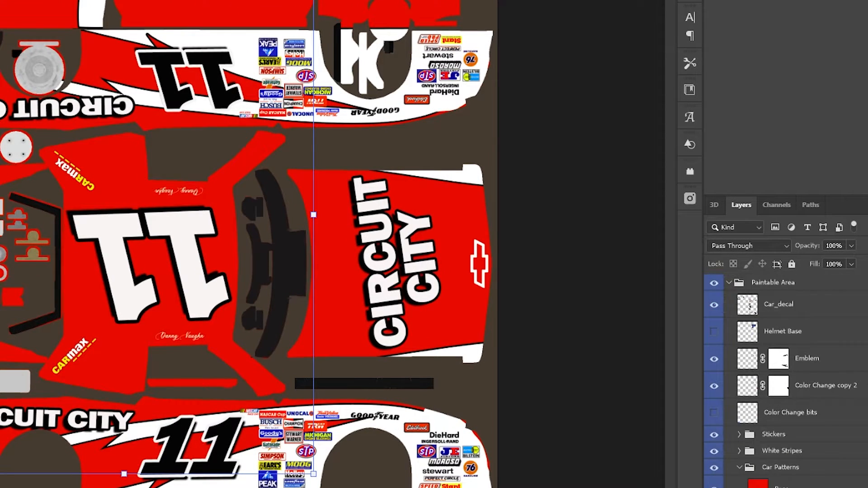
pyautogui.scroll(-1, 785, 381)
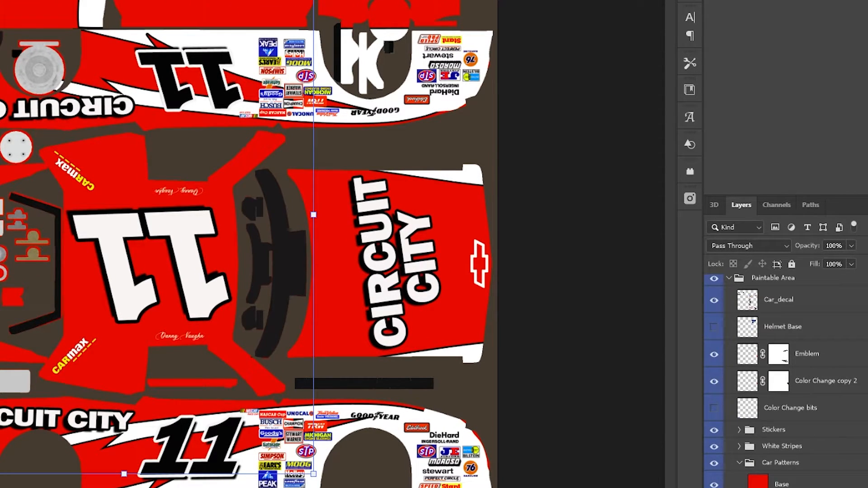
pyautogui.click(714, 381)
pyautogui.click(714, 354)
pyautogui.click(713, 381)
pyautogui.click(714, 354)
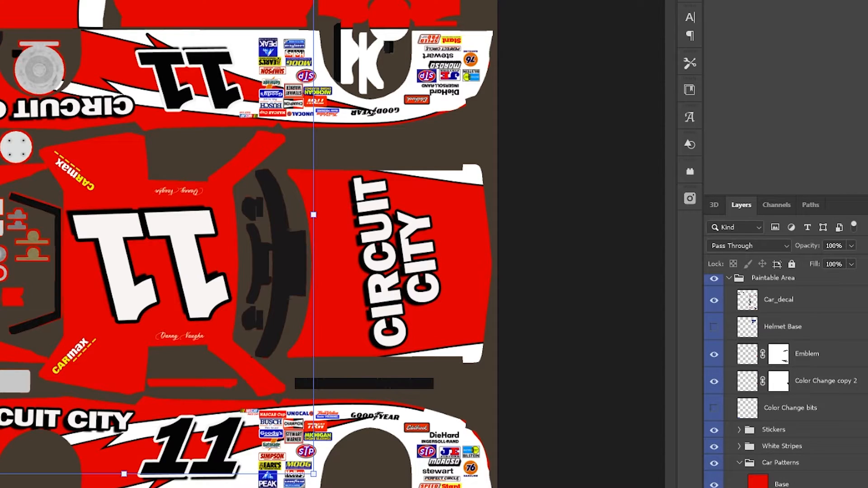
pyautogui.click(713, 354)
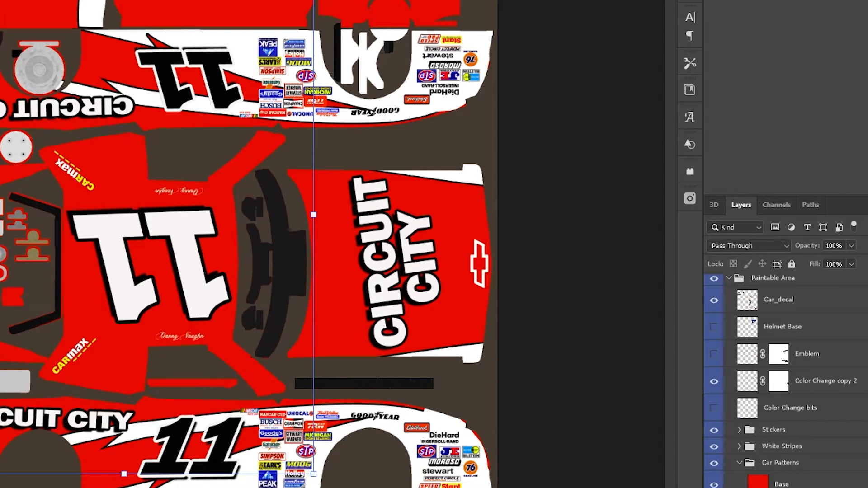
# Toggle the Color Change copy 2 layer repeatedly, leave it visible, and show the Emblem layer again
pyautogui.click(714, 381)
pyautogui.click(714, 381)
pyautogui.click(714, 381)
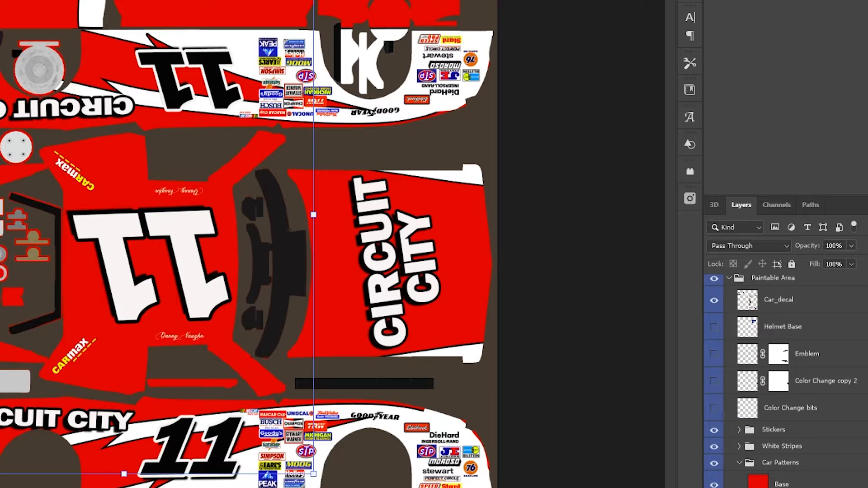
pyautogui.click(714, 381)
pyautogui.click(714, 381)
pyautogui.click(714, 381)
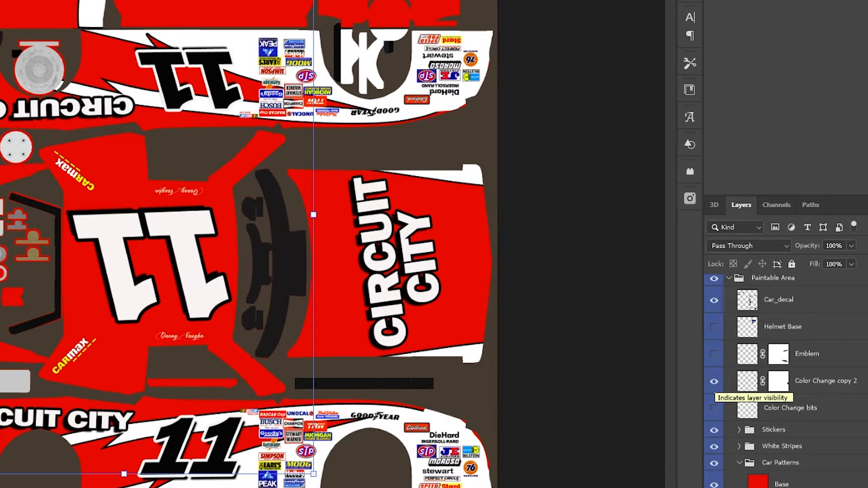
pyautogui.click(714, 354)
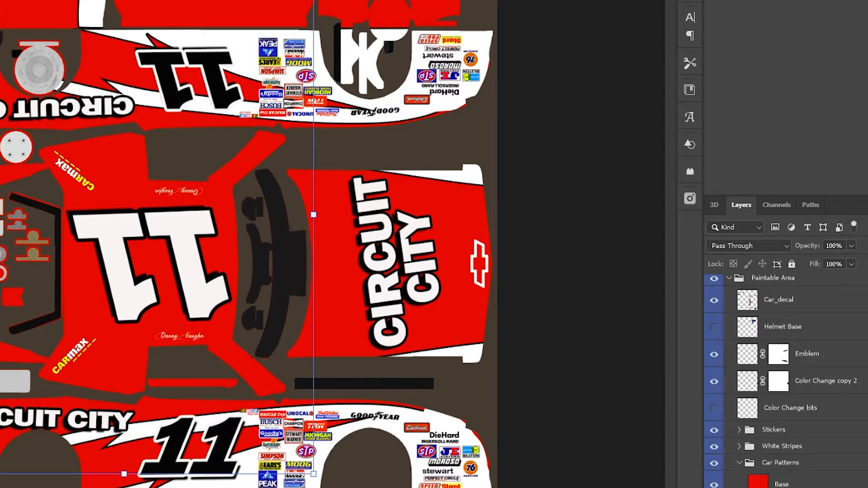
# Select the Color Change copy 2 and Emblem layers alternately to examine the two emblem layers and their masks
pyautogui.click(748, 377)
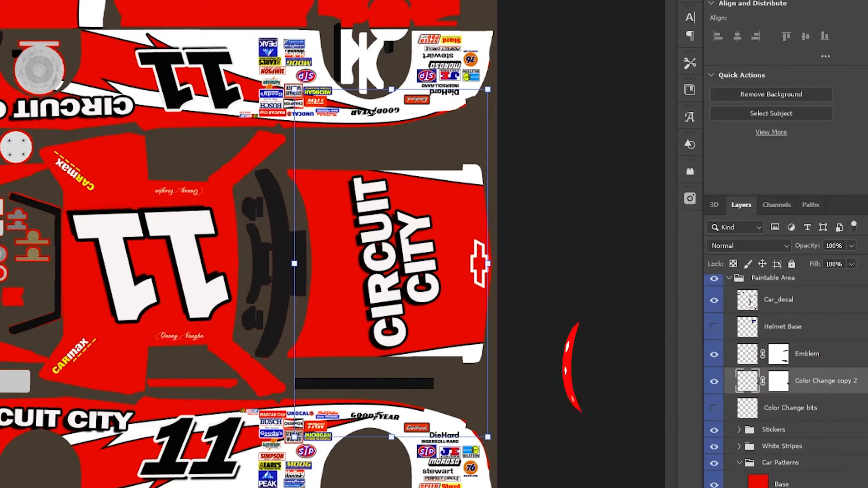
pyautogui.click(748, 354)
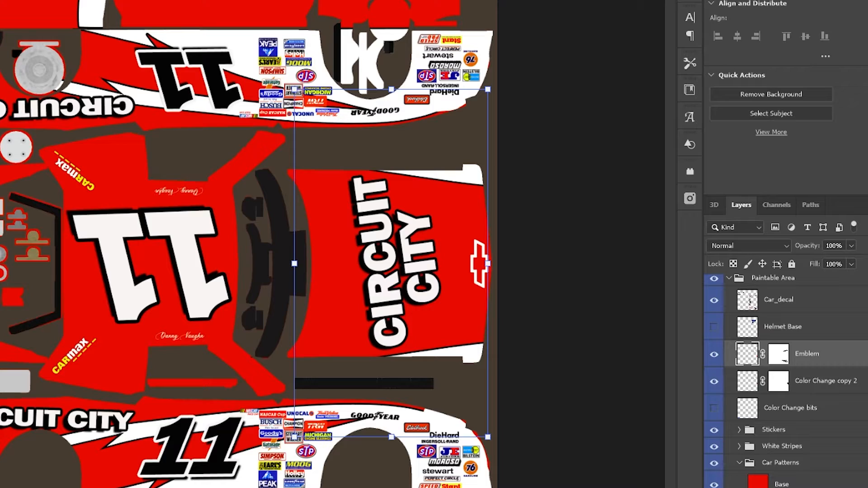
pyautogui.click(748, 380)
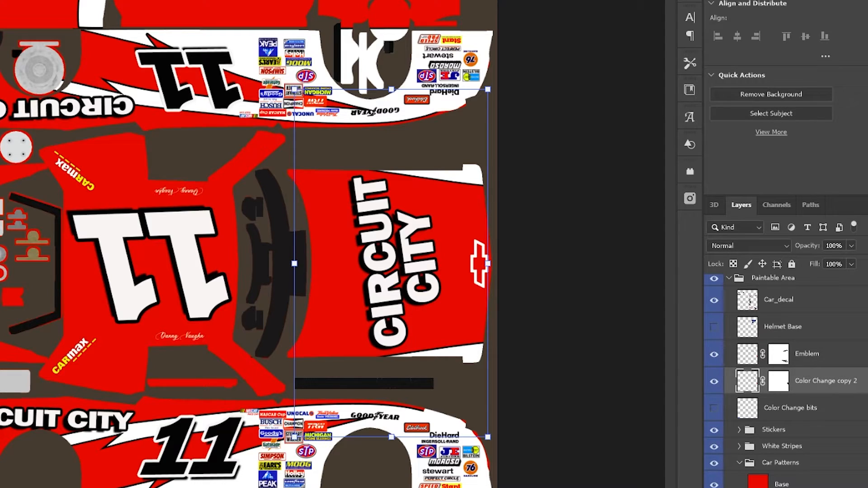
pyautogui.click(807, 354)
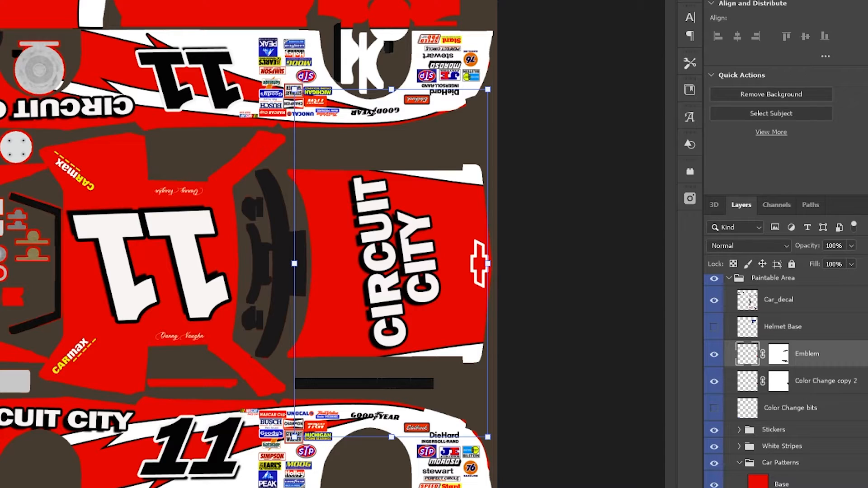
# Select the Stickers, White Stripes and Car Patterns groups in turn, and the Base layer, to examine how the paint is layered
pyautogui.click(774, 430)
pyautogui.click(782, 446)
pyautogui.click(780, 462)
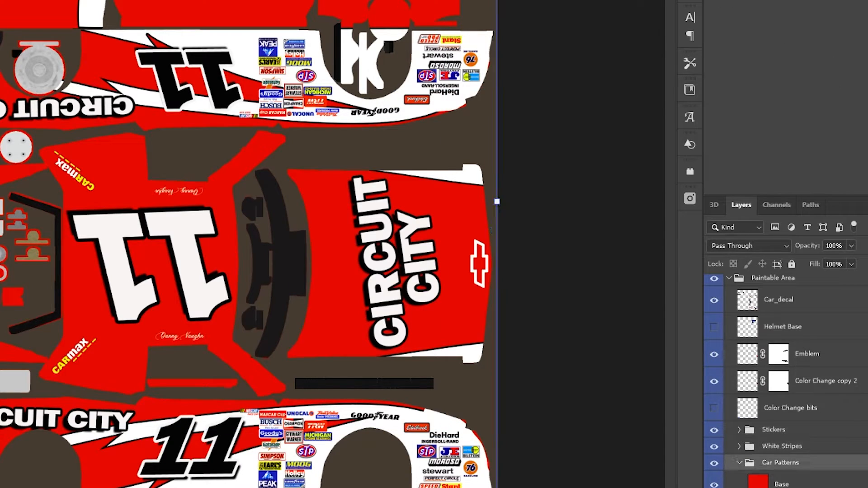
pyautogui.scroll(1, 785, 380)
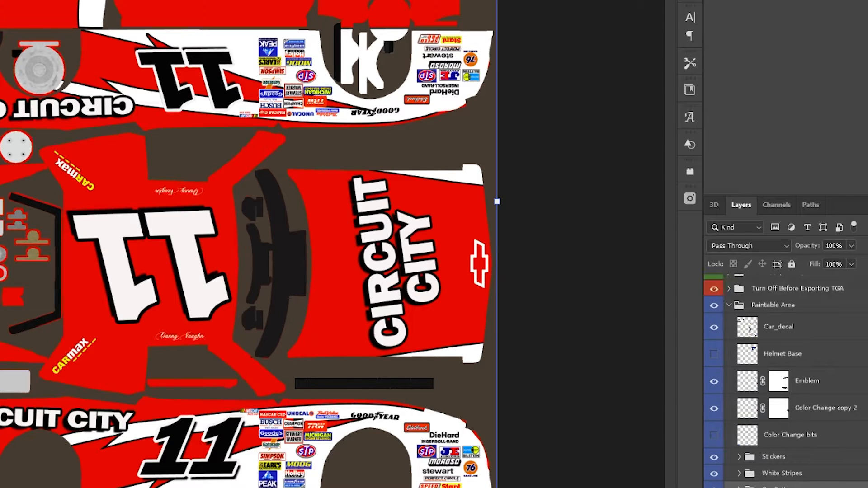
pyautogui.scroll(-1, 785, 380)
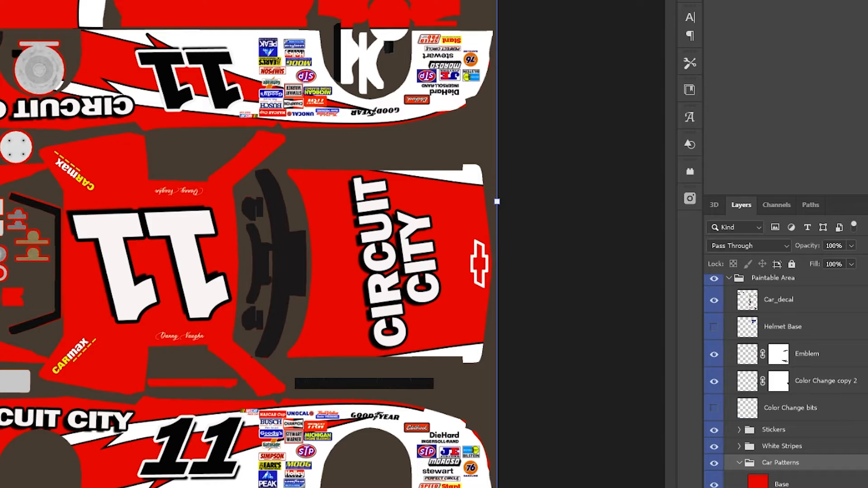
pyautogui.click(781, 483)
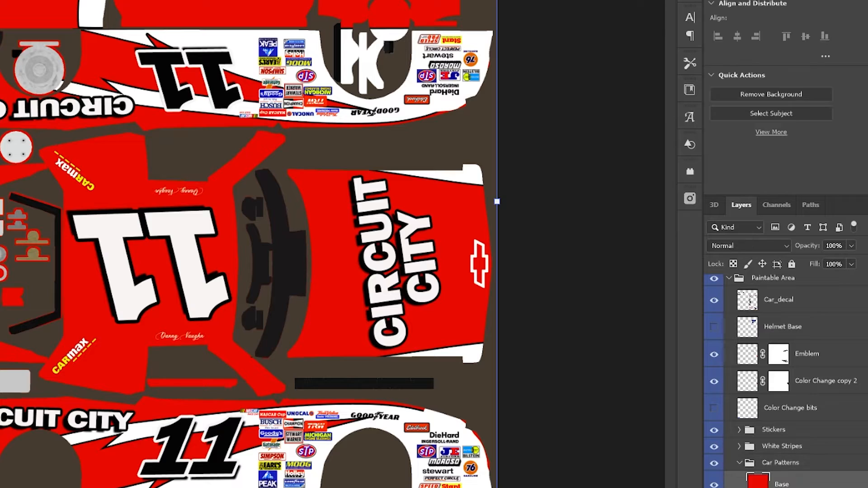
# Toggle the Stickers group repeatedly to examine which sponsor logos it holds, leaving it selected and hidden
pyautogui.click(714, 430)
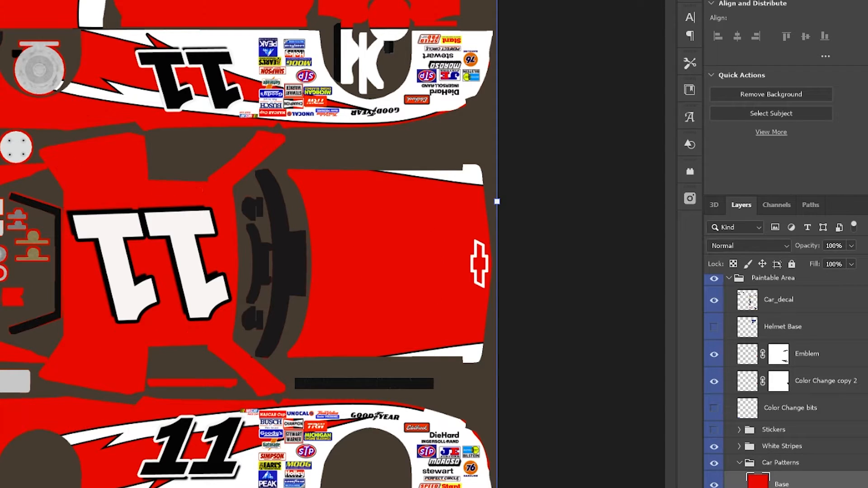
pyautogui.click(714, 430)
pyautogui.click(713, 430)
pyautogui.click(714, 430)
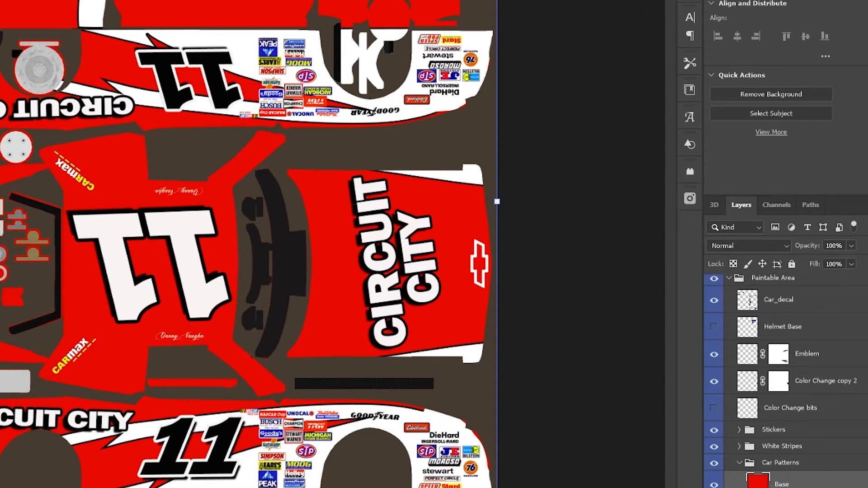
pyautogui.click(773, 429)
pyautogui.click(714, 429)
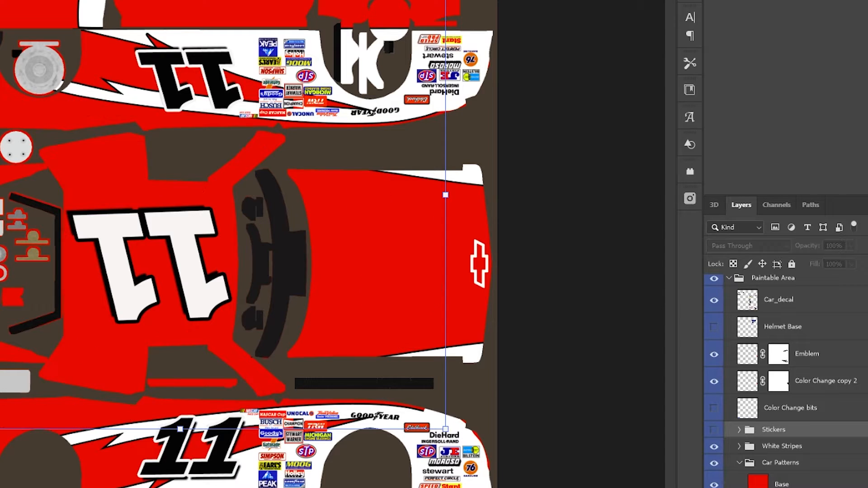
pyautogui.click(713, 430)
pyautogui.click(714, 430)
pyautogui.click(714, 430)
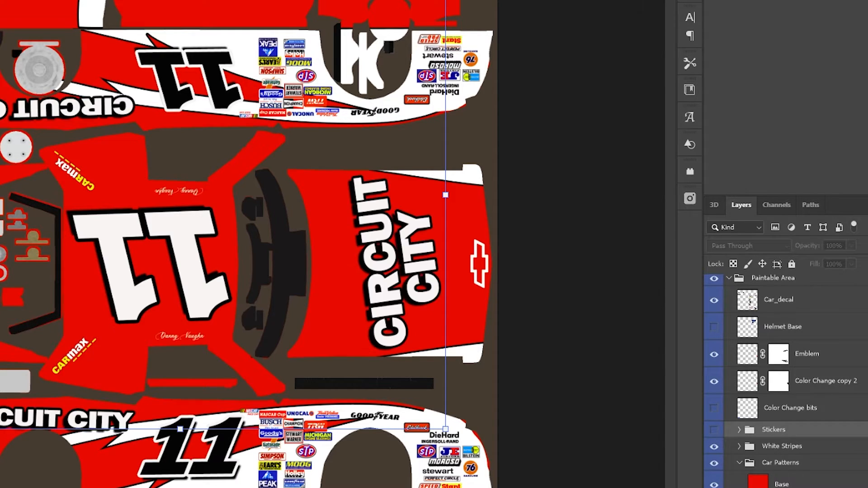
pyautogui.click(714, 430)
pyautogui.click(713, 430)
pyautogui.click(714, 429)
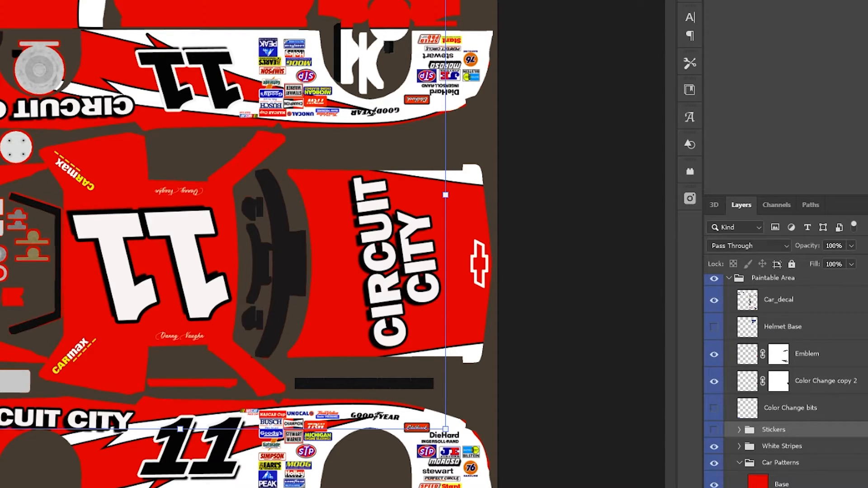
# Toggle the White Stripes group repeatedly to compare the car with and without its stripes, leaving it selected and hidden
pyautogui.click(714, 446)
pyautogui.click(714, 446)
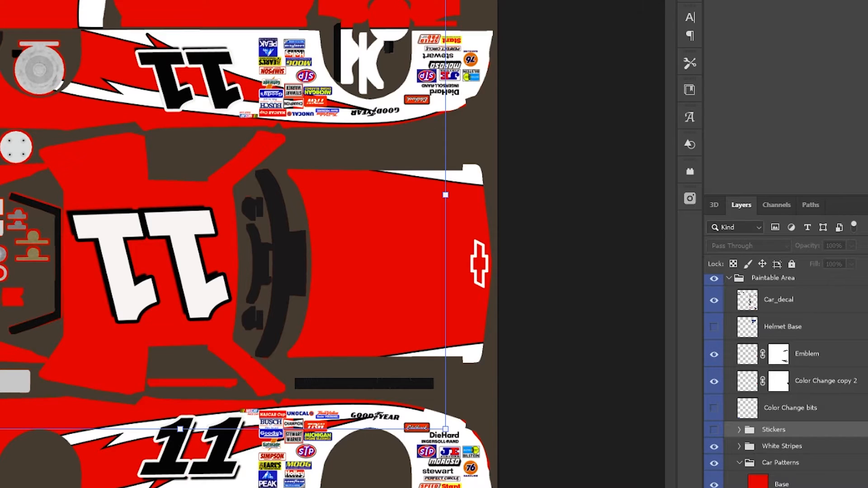
pyautogui.click(714, 446)
pyautogui.click(714, 447)
pyautogui.click(714, 446)
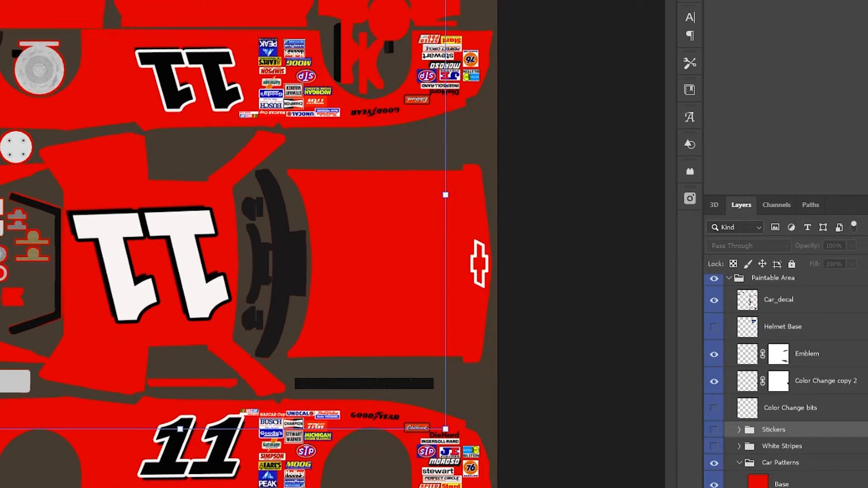
pyautogui.click(714, 447)
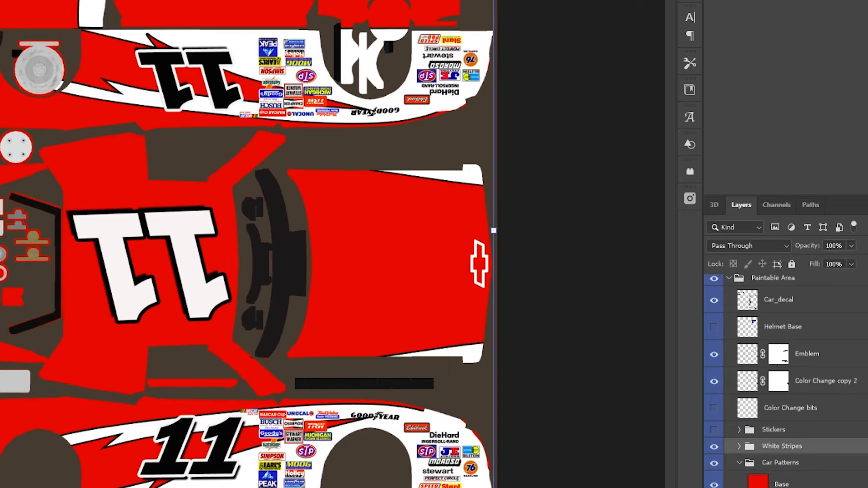
pyautogui.click(714, 446)
# Toggle the Car Patterns group to examine the red base, leave it visible, and show the White Stripes and Stickers groups again
pyautogui.click(714, 462)
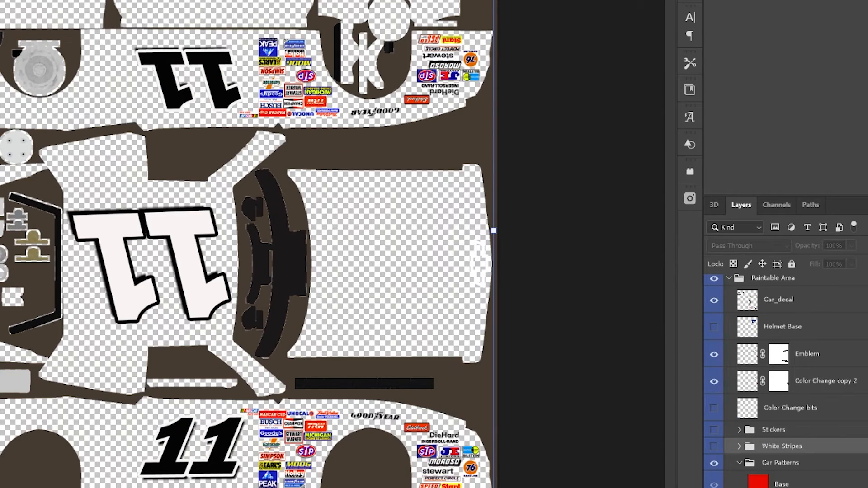
pyautogui.click(714, 462)
pyautogui.click(714, 462)
pyautogui.click(714, 462)
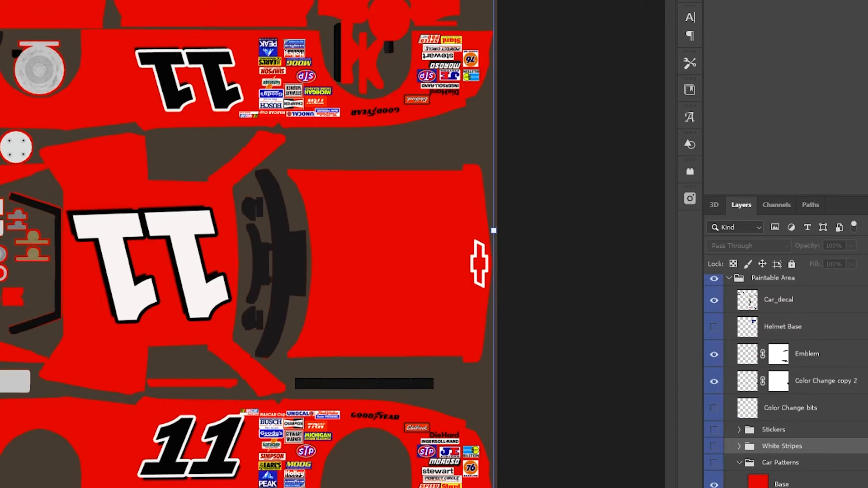
pyautogui.click(714, 463)
pyautogui.click(714, 462)
pyautogui.click(714, 446)
pyautogui.click(714, 430)
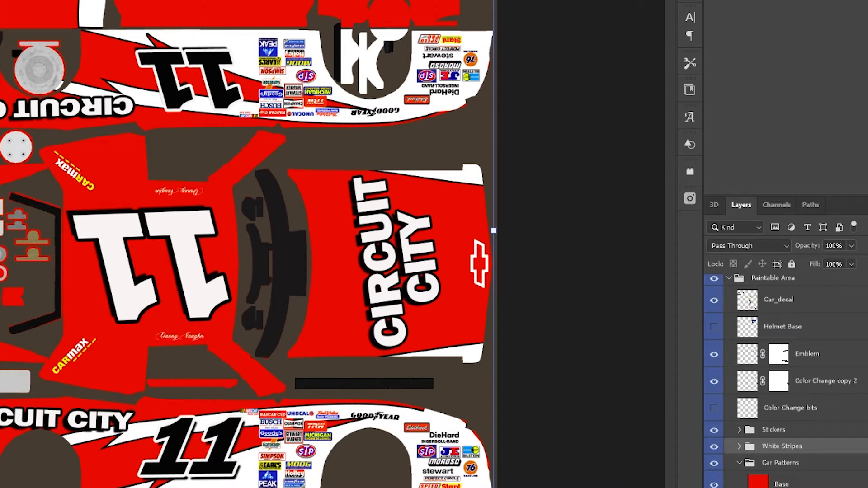
# Toggle the Stickers group and the White Stripes group off and on once each, leaving both visible
pyautogui.scroll(1, 786, 380)
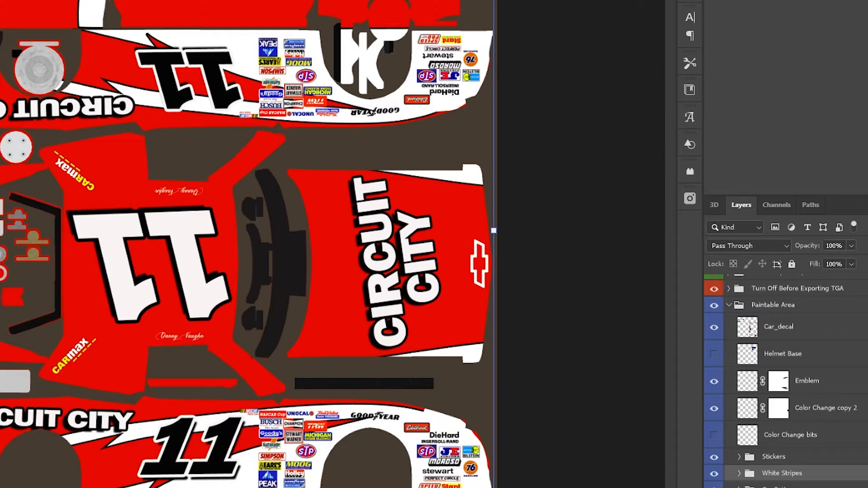
pyautogui.click(714, 457)
pyautogui.click(714, 457)
pyautogui.click(714, 473)
pyautogui.click(714, 473)
# Hide the Numbers group, and expand and show the Custom Spec Map group to view the example's spec map
pyautogui.scroll(1, 786, 380)
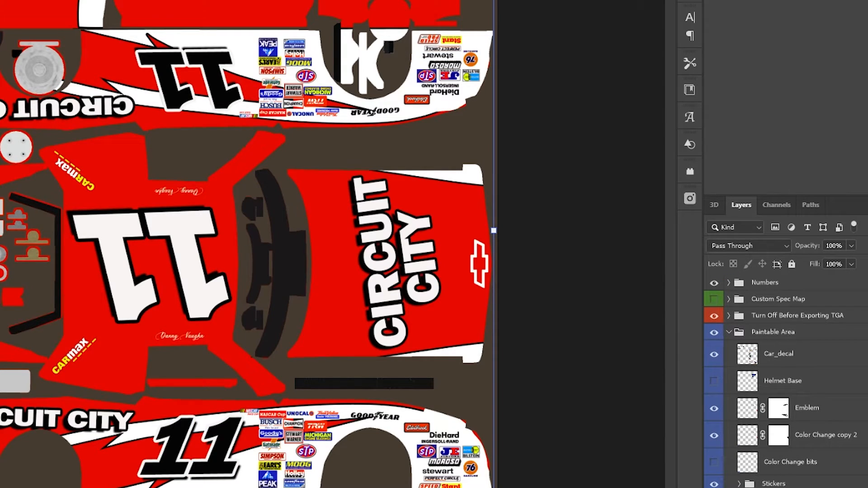
pyautogui.click(728, 299)
pyautogui.click(713, 282)
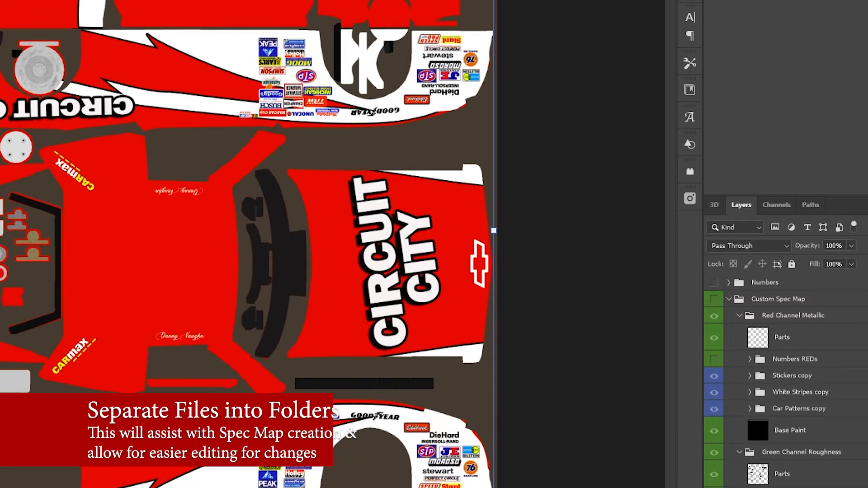
pyautogui.click(713, 298)
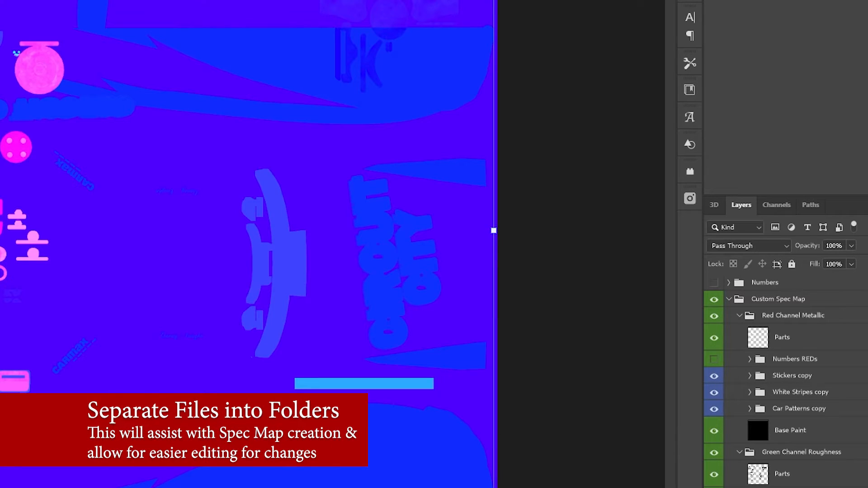
# Show the Numbers REDs group in Red Channel Metallic and the Numbers GREENs group in Green Channel Roughness
pyautogui.click(714, 359)
pyautogui.scroll(-3, 768, 362)
pyautogui.click(713, 413)
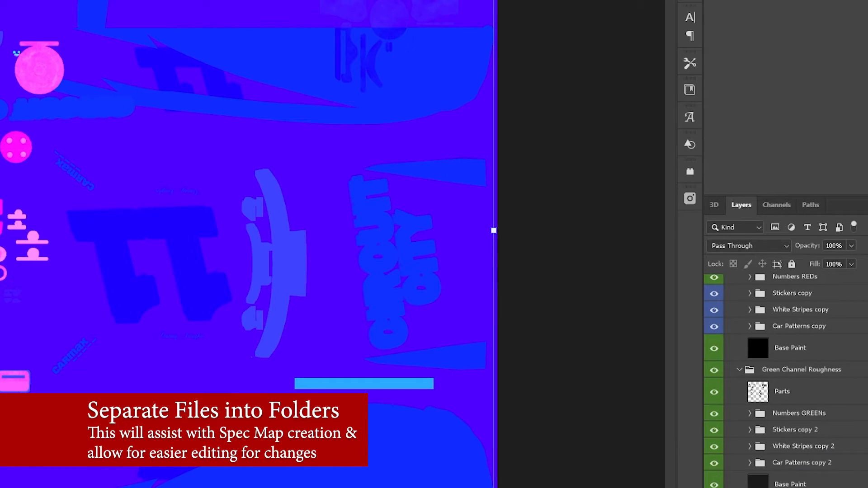
pyautogui.scroll(3, 773, 380)
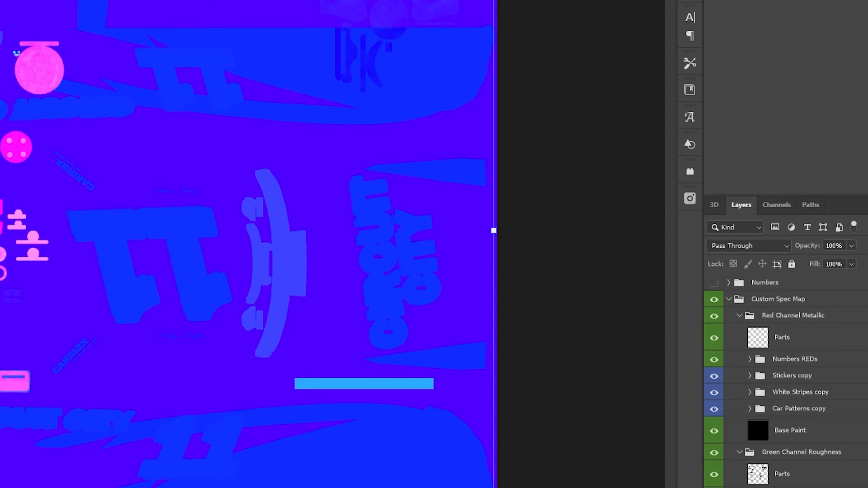
# Collapse and reopen the Red Channel Metallic and Green Channel Roughness groups, and compare the copied sticker, stripe and pattern folders inside them
pyautogui.click(739, 315)
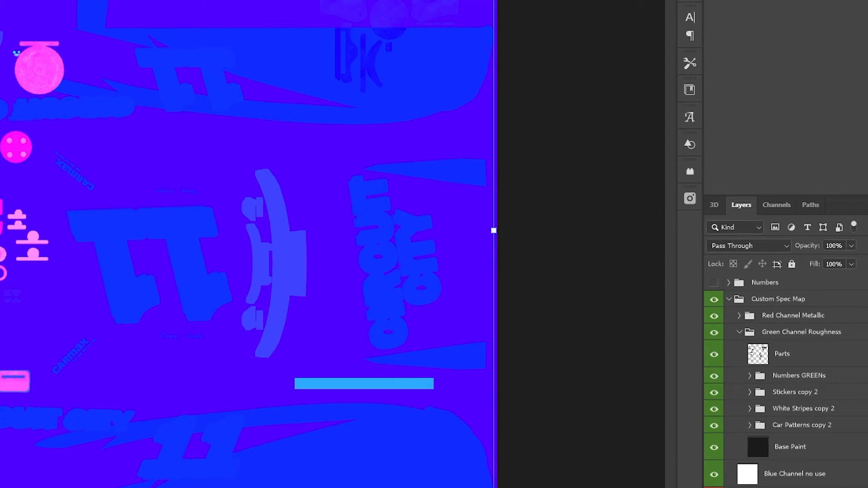
pyautogui.click(739, 332)
pyautogui.click(739, 332)
pyautogui.click(739, 316)
pyautogui.scroll(-2, 773, 379)
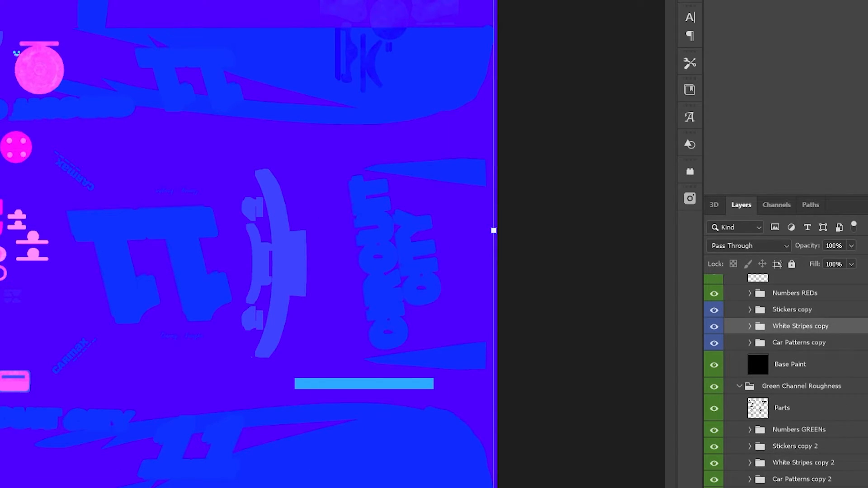
pyautogui.scroll(-2, 795, 343)
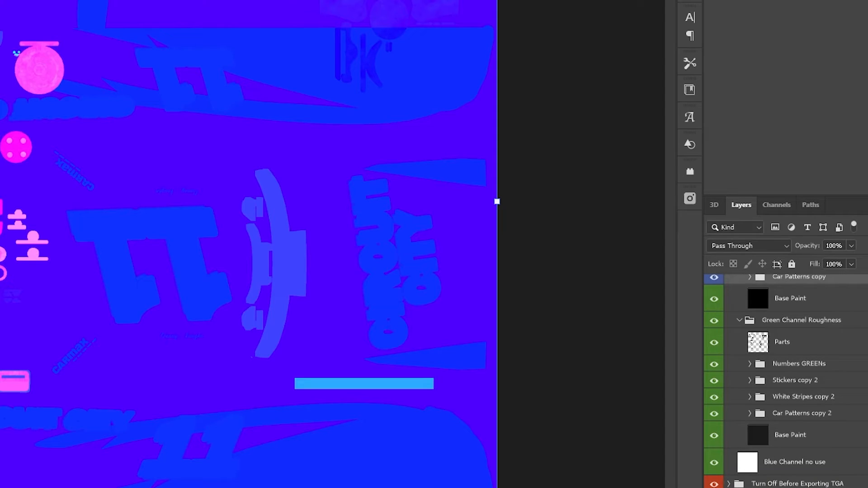
pyautogui.scroll(2, 787, 361)
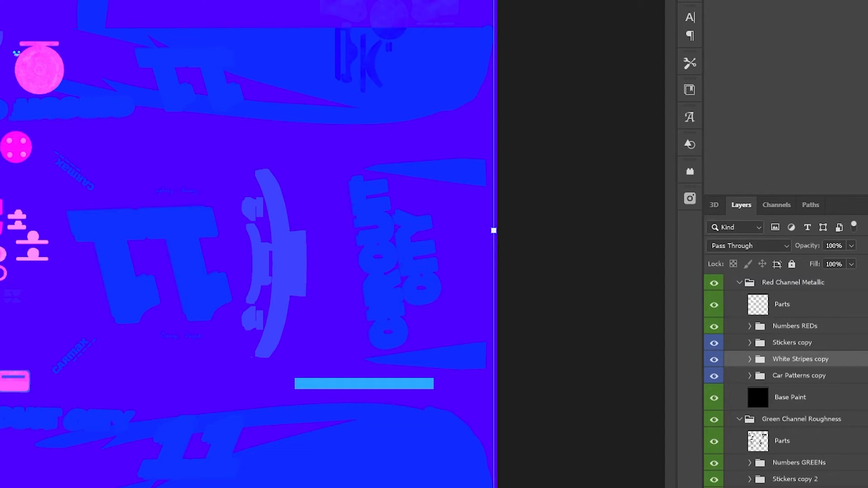
pyautogui.scroll(-2, 795, 375)
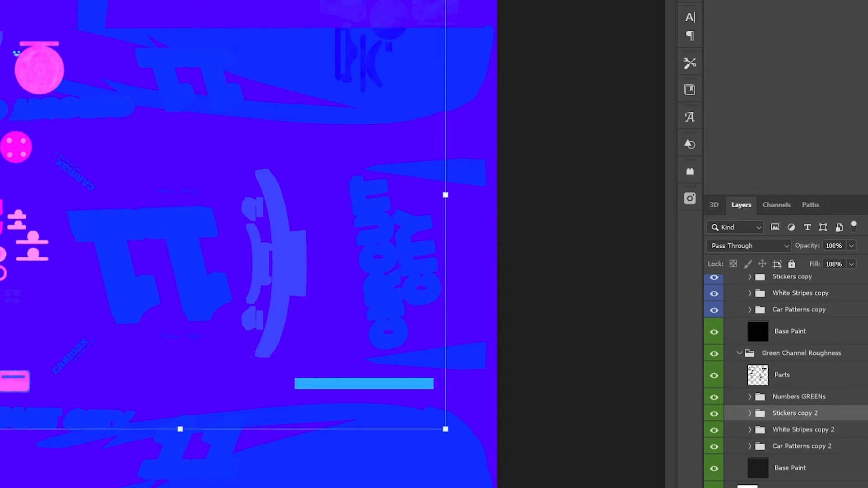
# Hide and collapse the Custom Spec Map group
pyautogui.scroll(3, 796, 421)
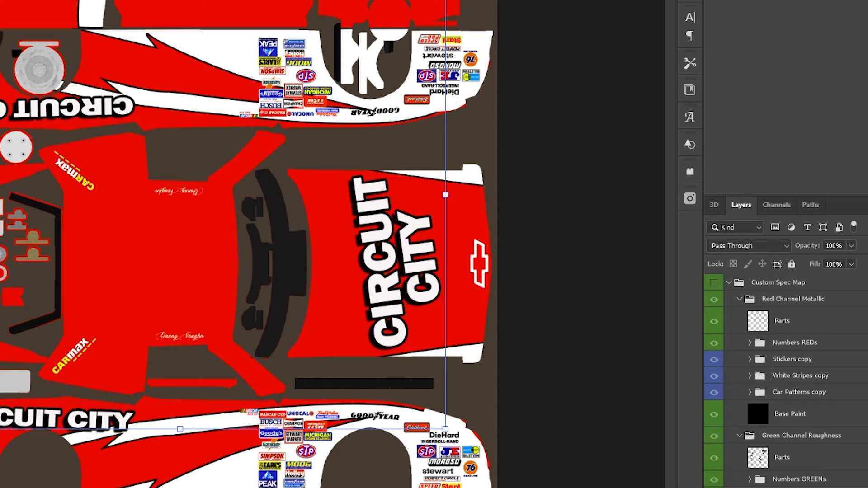
pyautogui.click(728, 282)
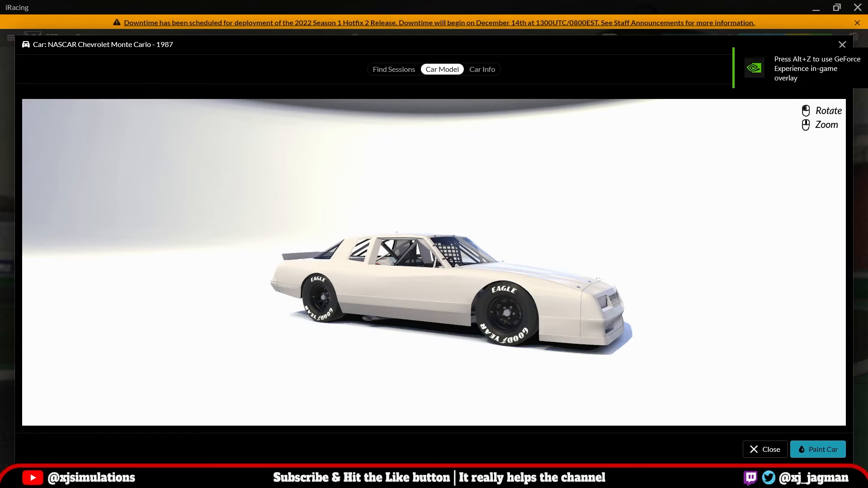
# Examine the Circuit City paint on the iRacing Monte Carlo model from the side, rear and front, including close up
pyautogui.scroll(4, 434, 262)
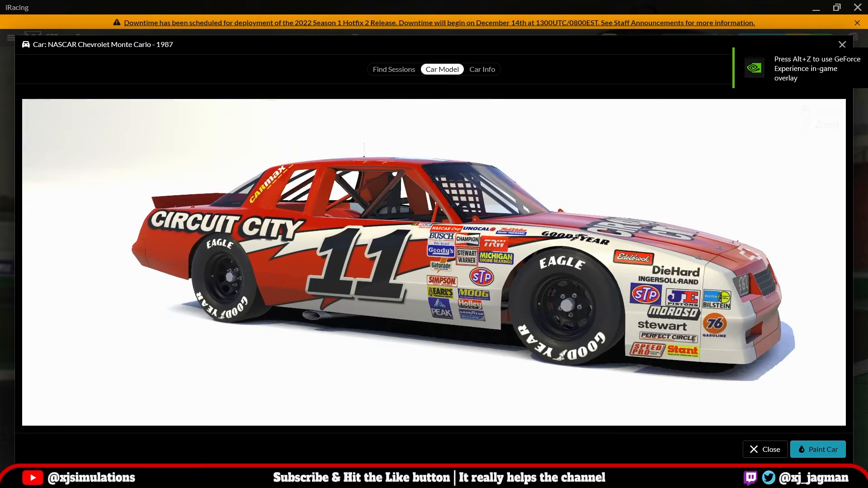
pyautogui.moveTo(434, 262); pyautogui.dragTo(434, 348)
pyautogui.moveTo(345, 198); pyautogui.dragTo(529, 164)
pyautogui.scroll(3, 434, 262)
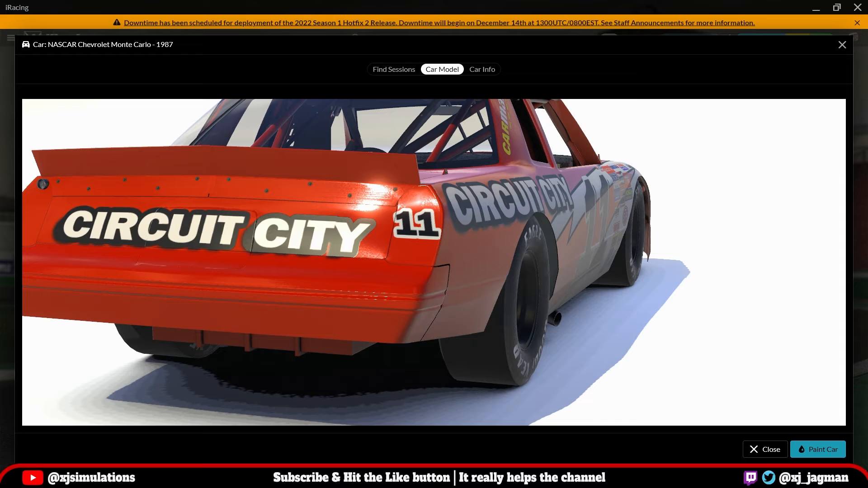
pyautogui.moveTo(530, 164)
pyautogui.mouseDown()
pyautogui.moveTo(560, 179)
pyautogui.moveTo(480, 194)
pyautogui.moveTo(405, 156)
pyautogui.moveTo(387, 169)
pyautogui.moveTo(427, 159)
pyautogui.moveTo(466, 164)
pyautogui.moveTo(437, 153)
pyautogui.moveTo(370, 155)
pyautogui.moveTo(554, 163)
pyautogui.moveTo(554, 257)
pyautogui.moveTo(551, 177)
pyautogui.moveTo(515, 167)
pyautogui.mouseUp()
pyautogui.scroll(3, 434, 263)
pyautogui.scroll(-3, 434, 262)
pyautogui.scroll(-3, 434, 262)
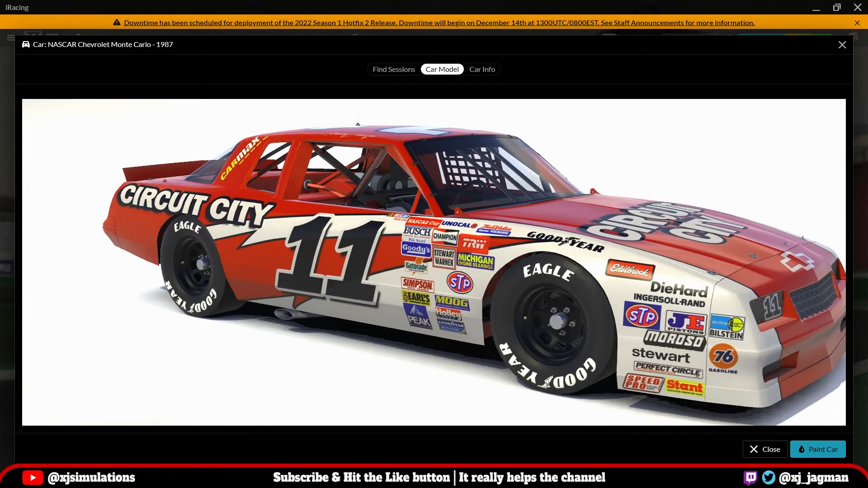
pyautogui.scroll(-4, 434, 262)
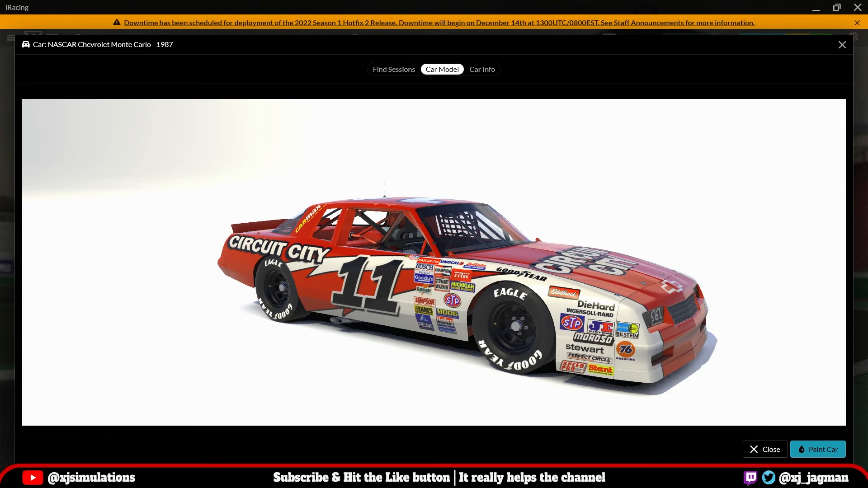
pyautogui.moveTo(515, 226); pyautogui.dragTo(543, 221)
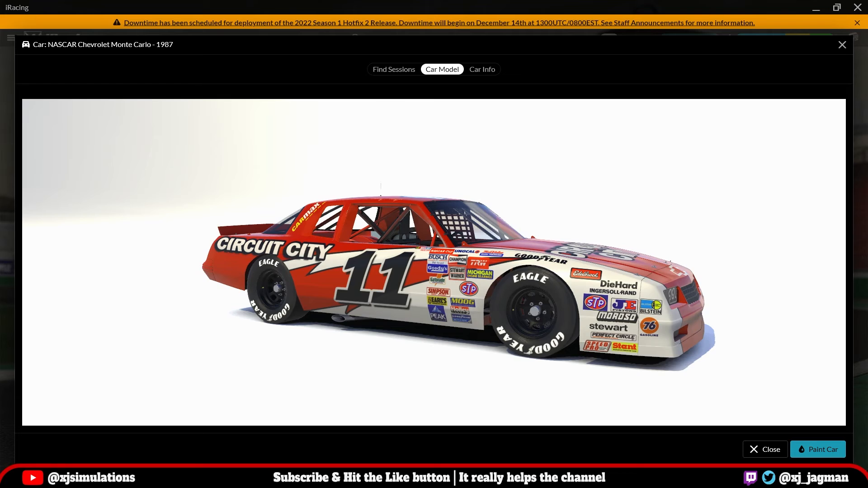
# Switch back to the Circuit City document in Photoshop and collapse the Paintable Area group
pyautogui.hotkey('alt', 'Tab')
pyautogui.click(595, 263)
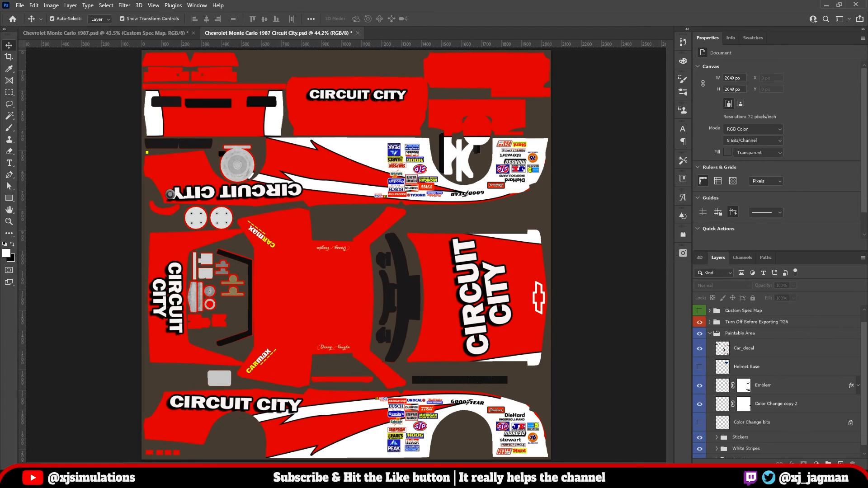
pyautogui.click(709, 333)
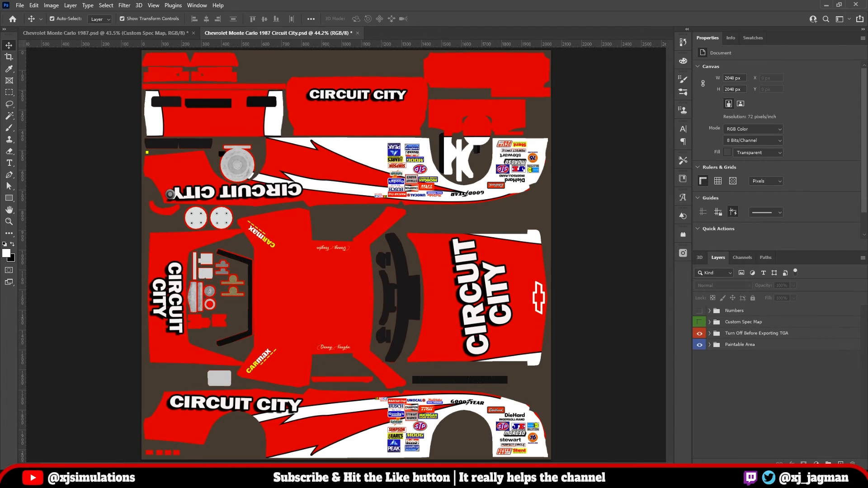